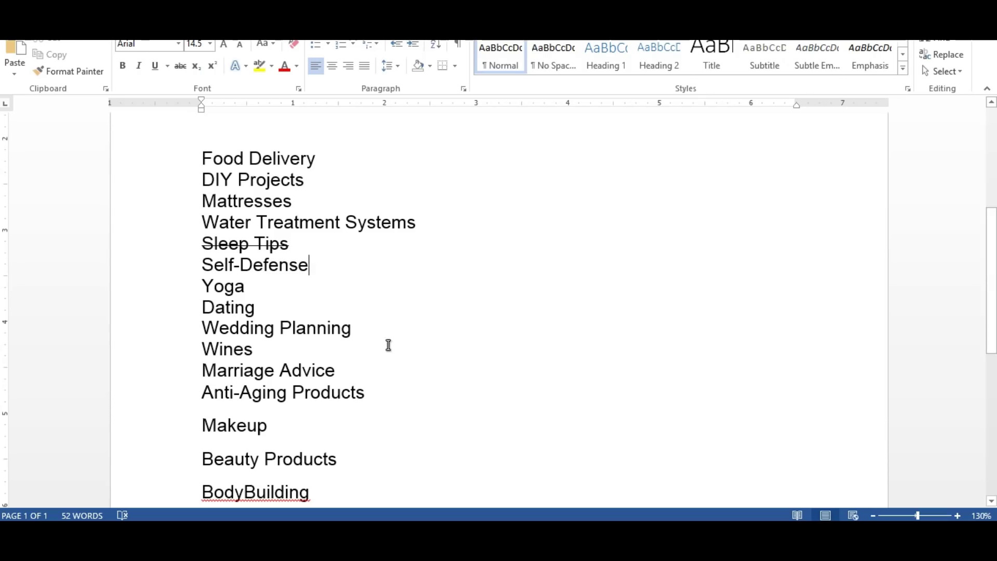
Step: Pick the BodyBuilding niche from the Word list and bring up the Keyword Tool bodybuilding search
scroll(392, 333, down, 1)
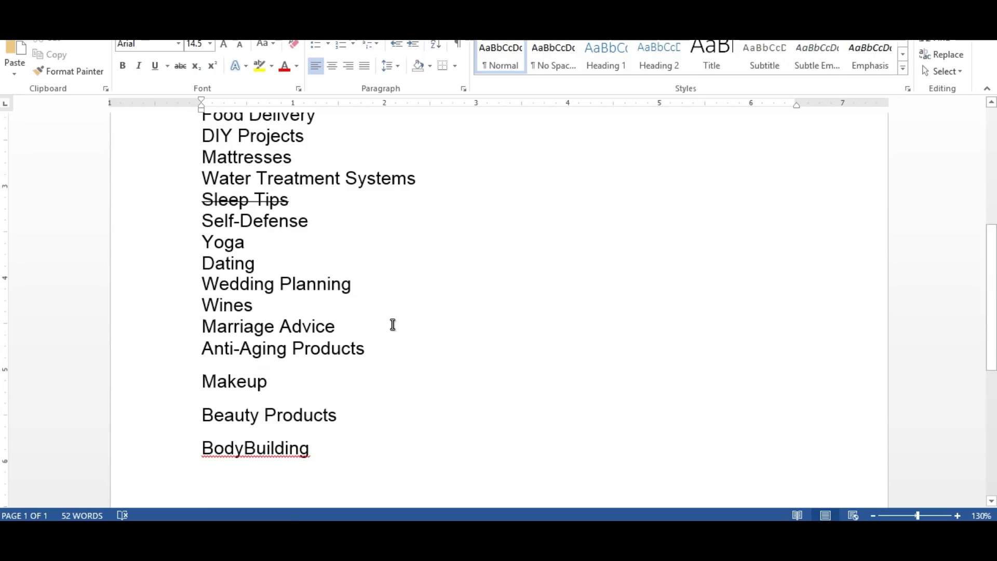
double_click(225, 265)
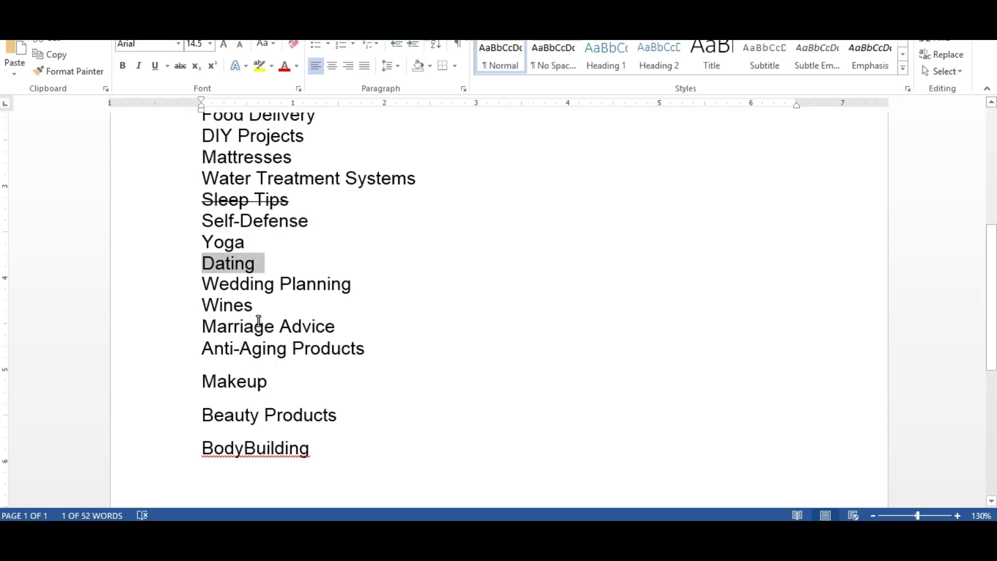
click(263, 348)
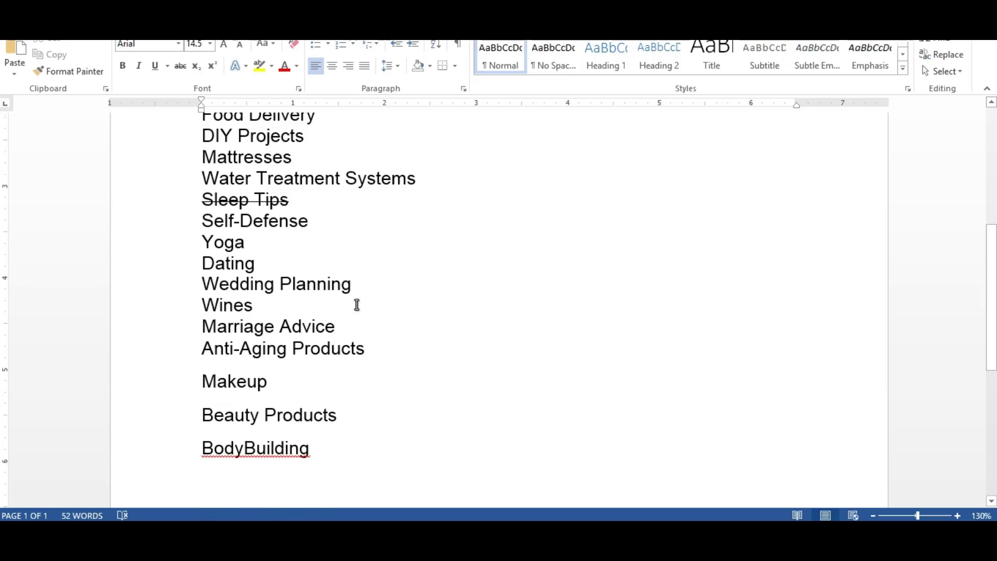
scroll(356, 305, up, 1)
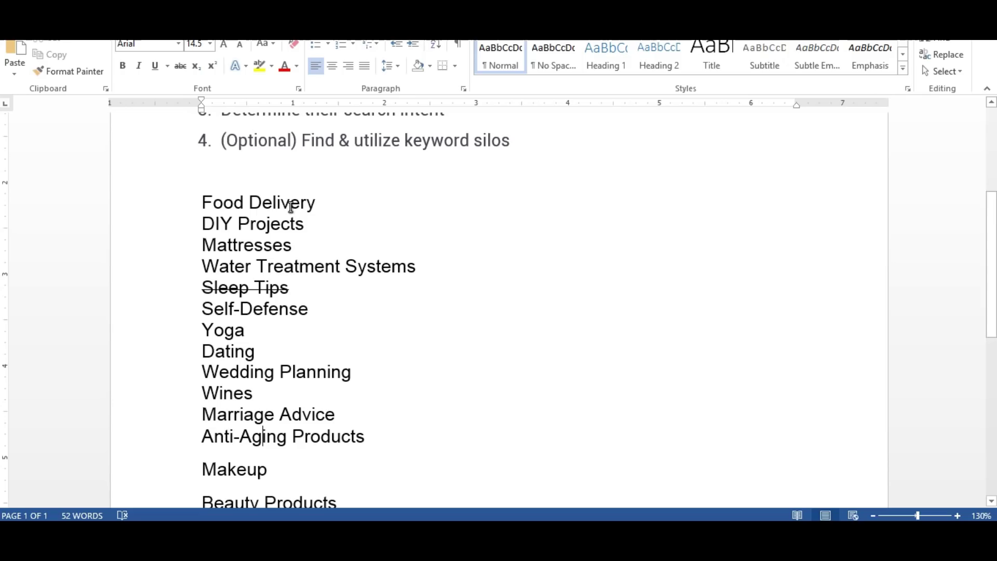
scroll(249, 379, down, 2)
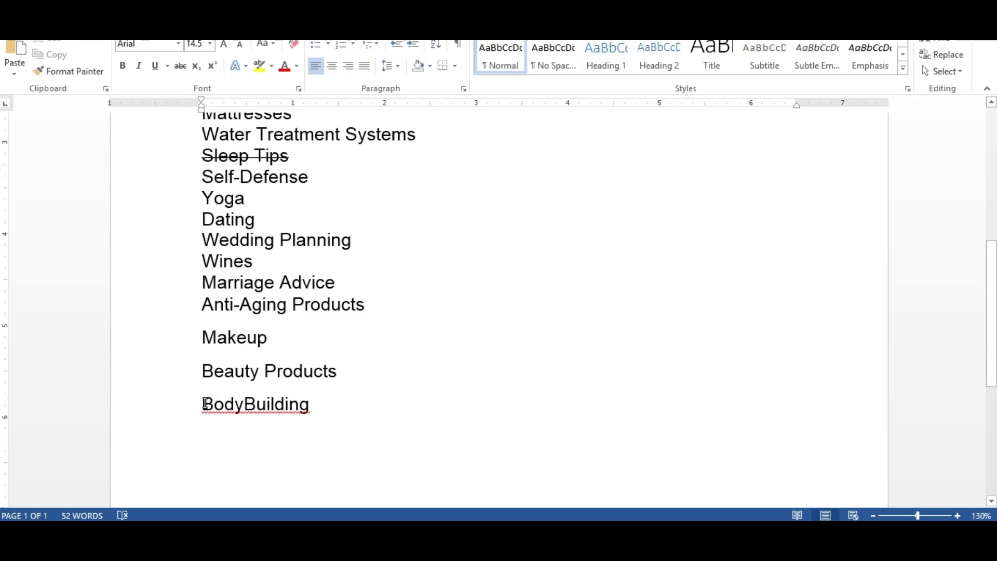
drag(203, 404, 363, 422)
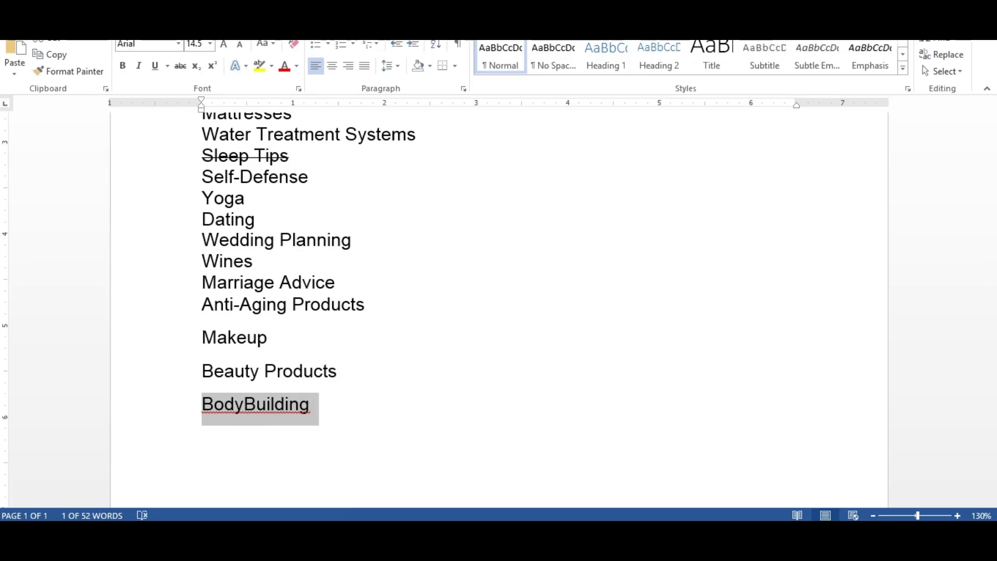
click(327, 455)
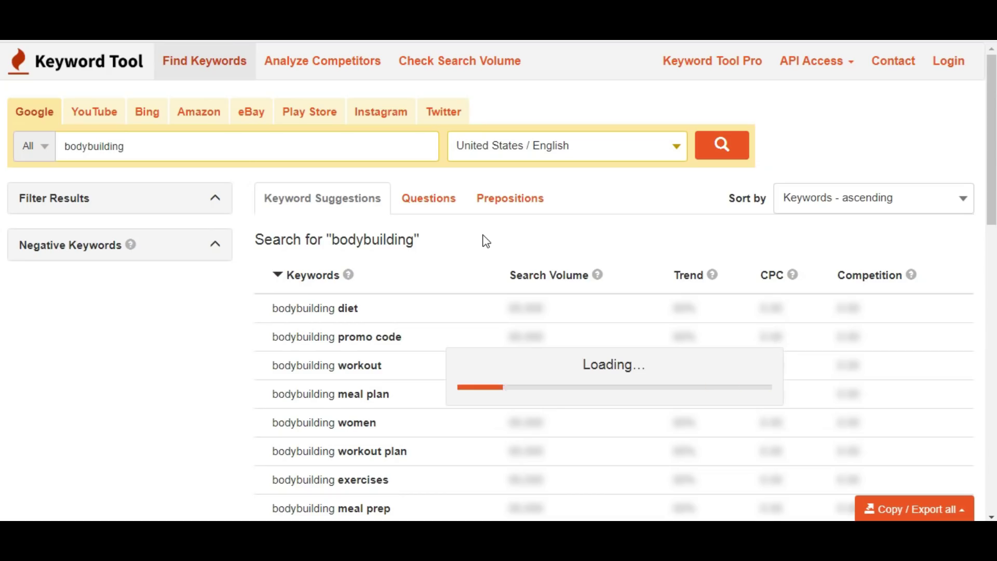
Step: Reload the Keyword Tool page until the bodybuilding search shows 620 unique keywords
mouse_move(464, 519)
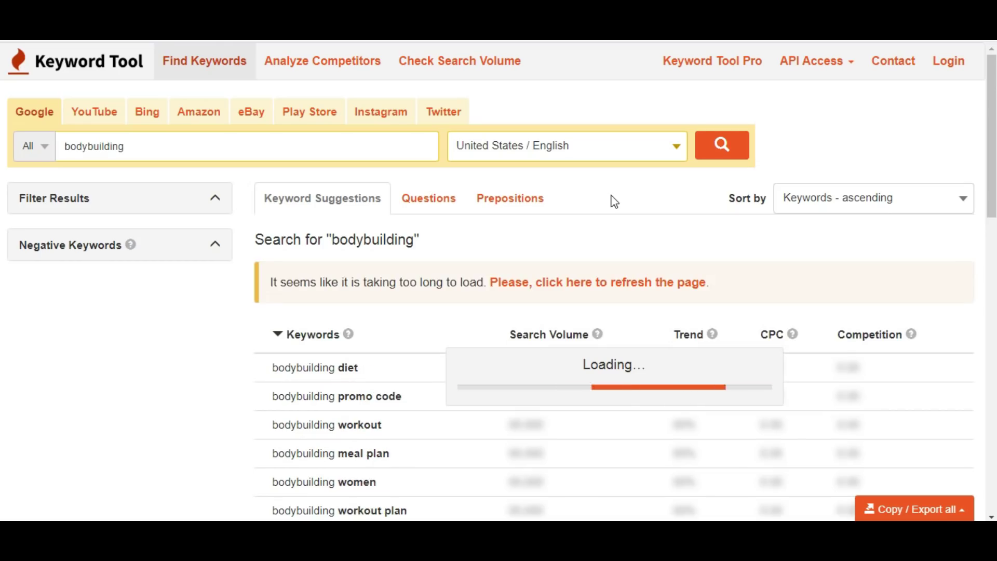
click(582, 286)
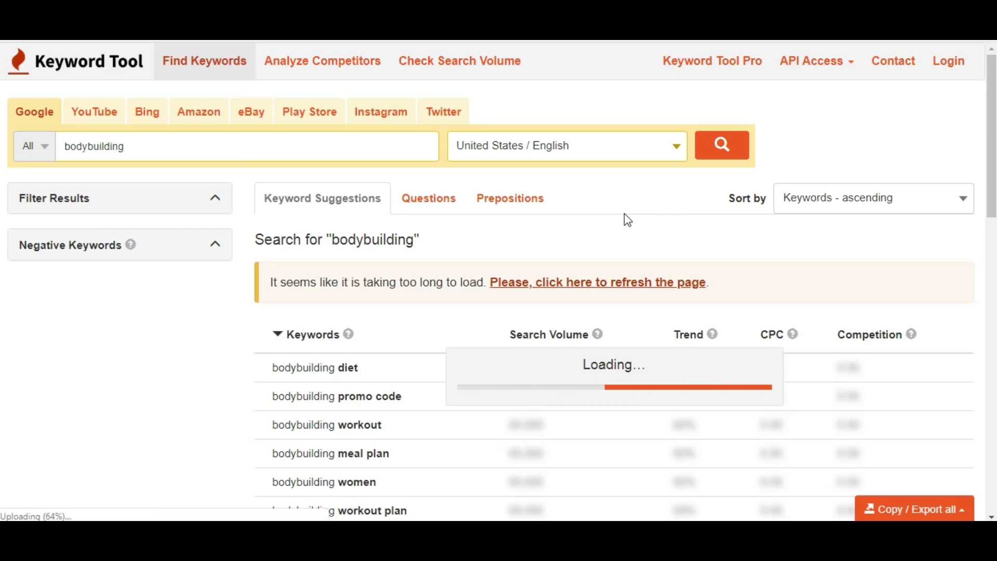
key(F5)
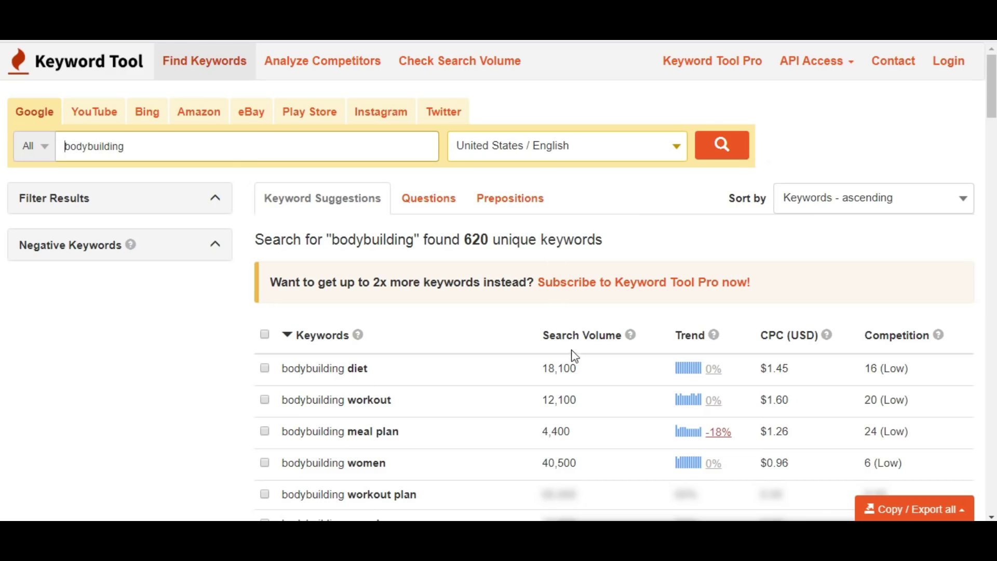
scroll(541, 388, down, 1)
scroll(457, 318, down, 1)
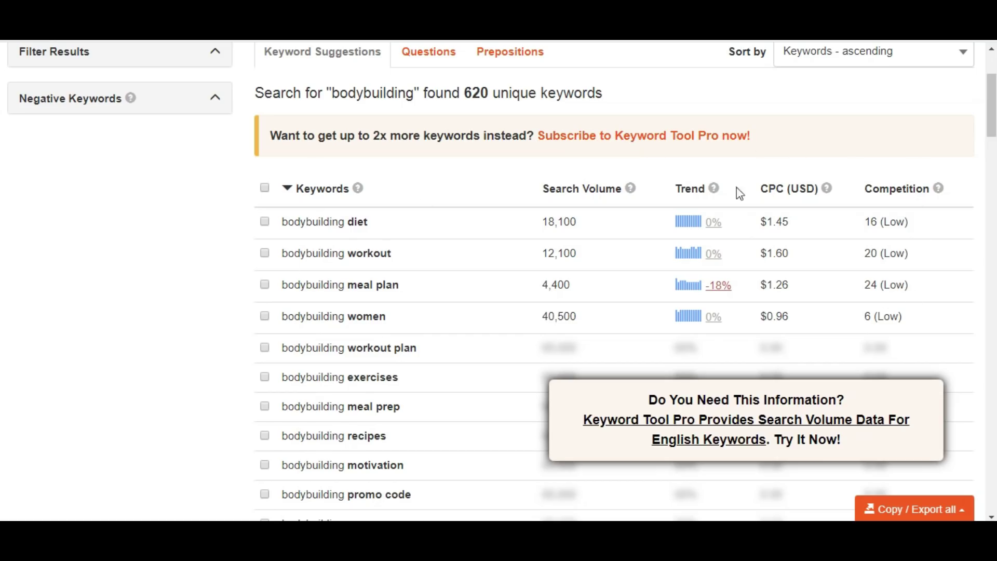
Step: Close the older food delivery Excel export workbooks without saving changes
click(904, 509)
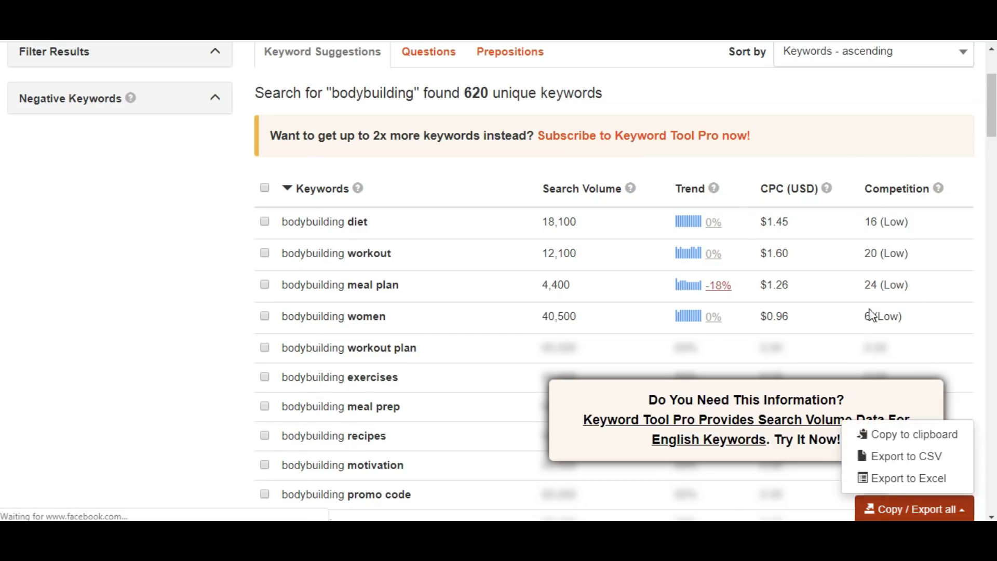
click(903, 478)
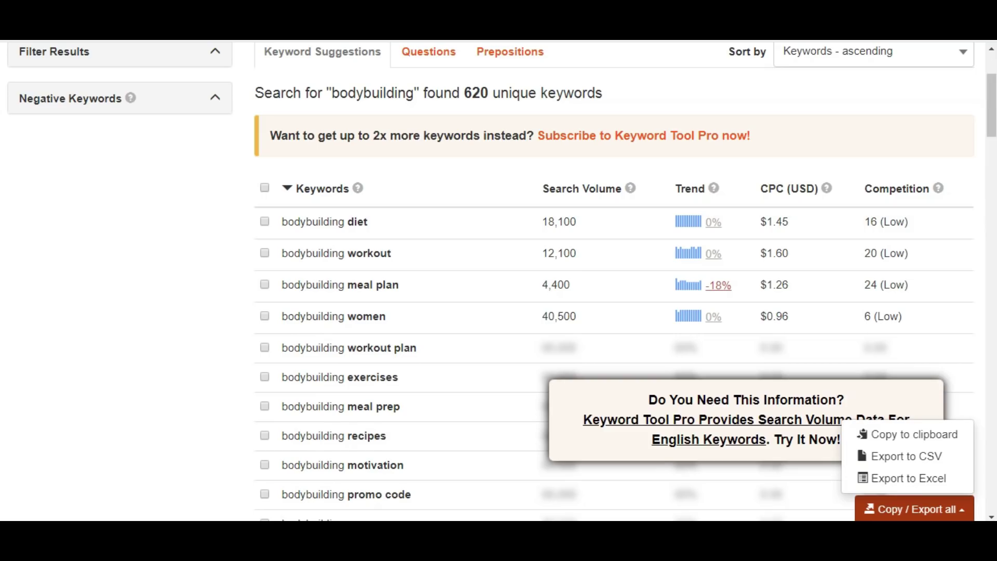
mouse_move(334, 438)
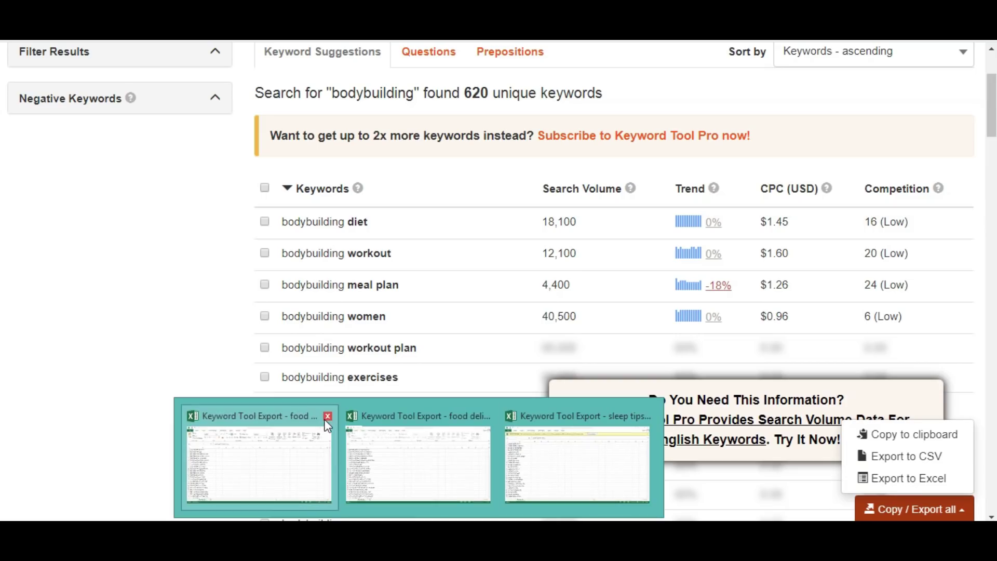
click(328, 416)
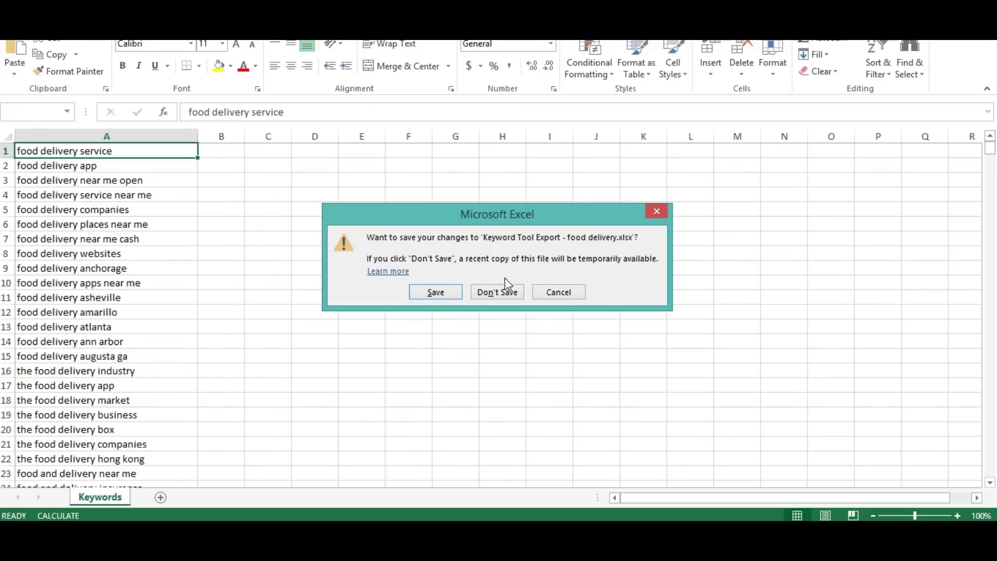
click(497, 292)
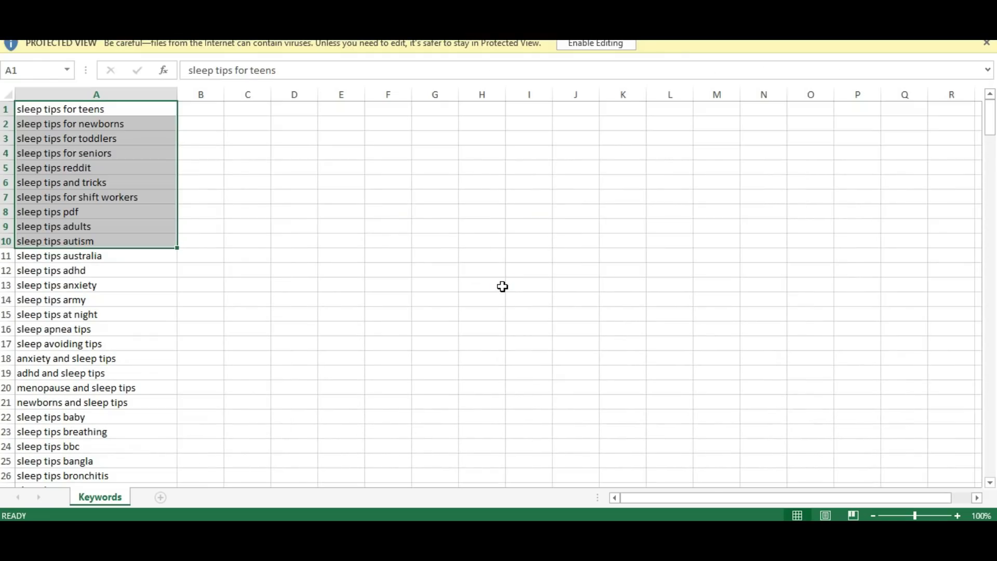
key(alt+Tab)
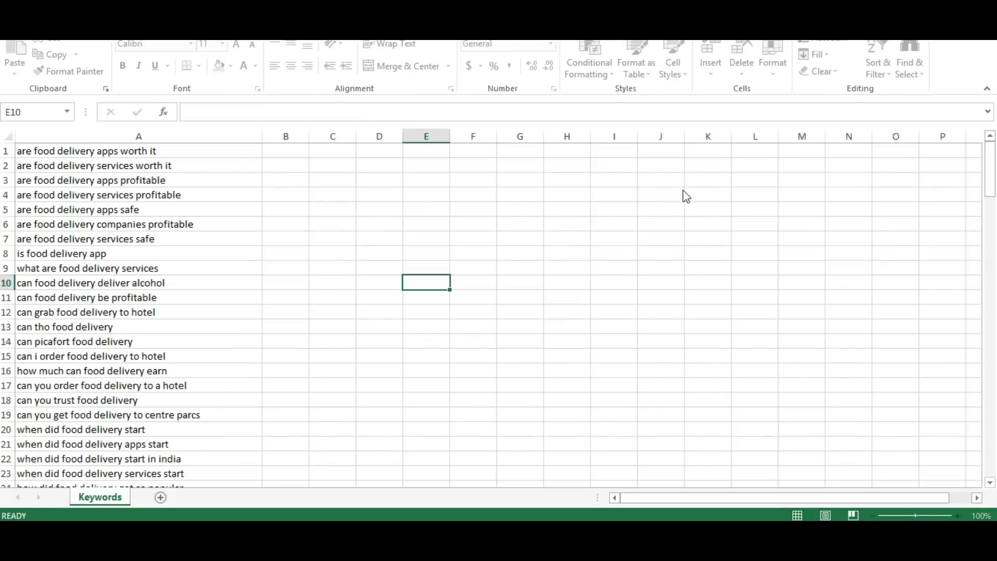
key(alt+F4)
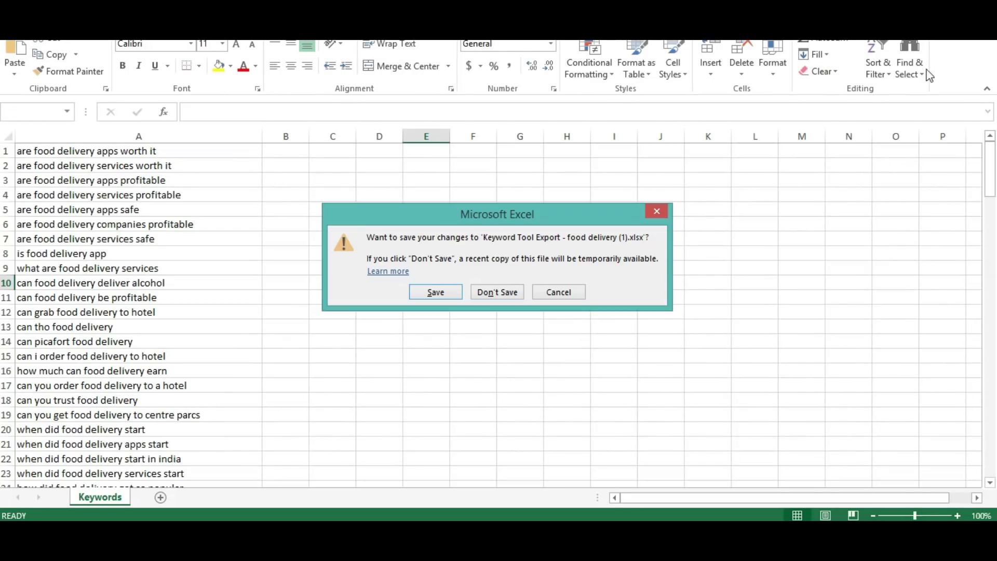
click(491, 292)
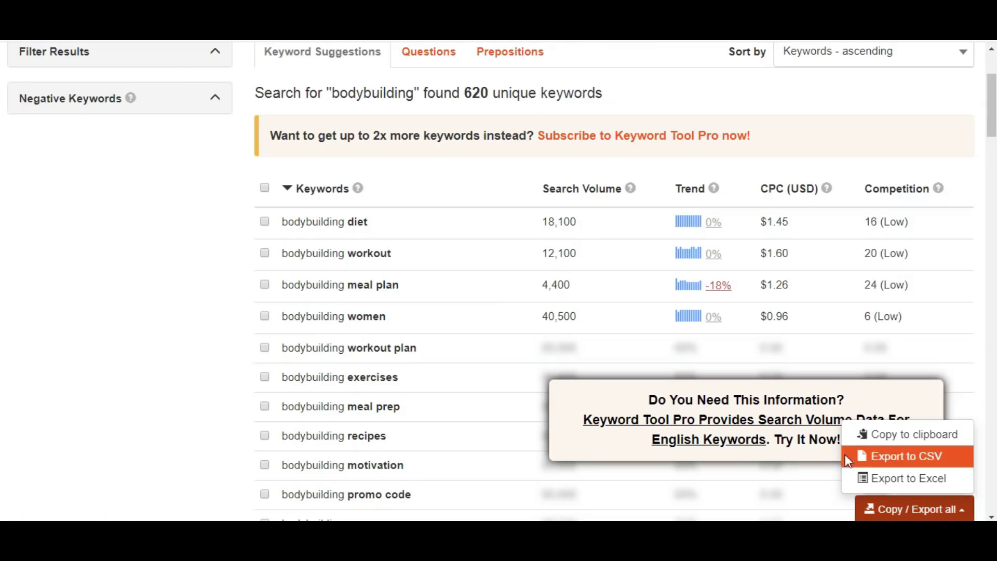
Step: Export the bodybuilding keyword list to Excel and open the downloaded .xlsx file
click(918, 488)
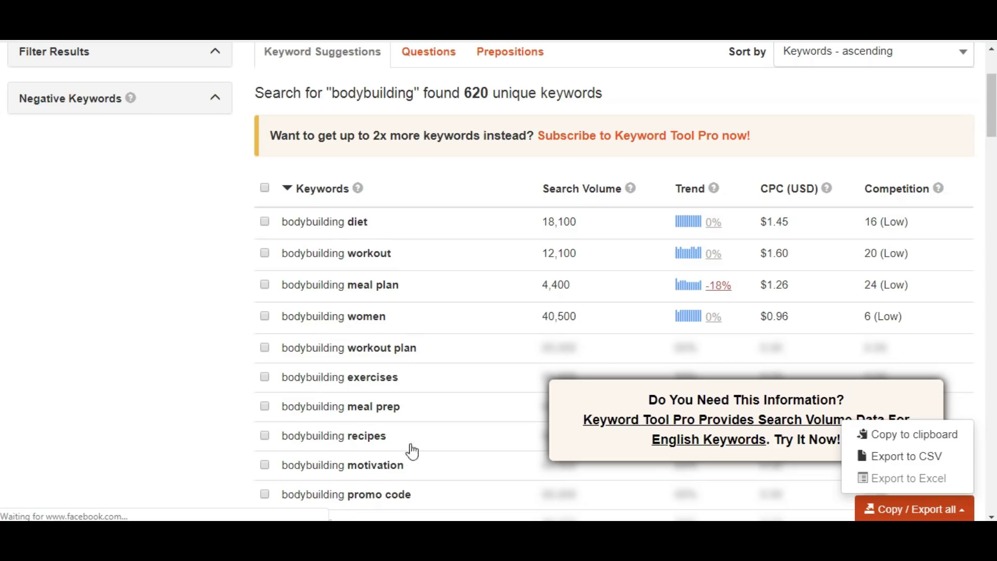
click(437, 58)
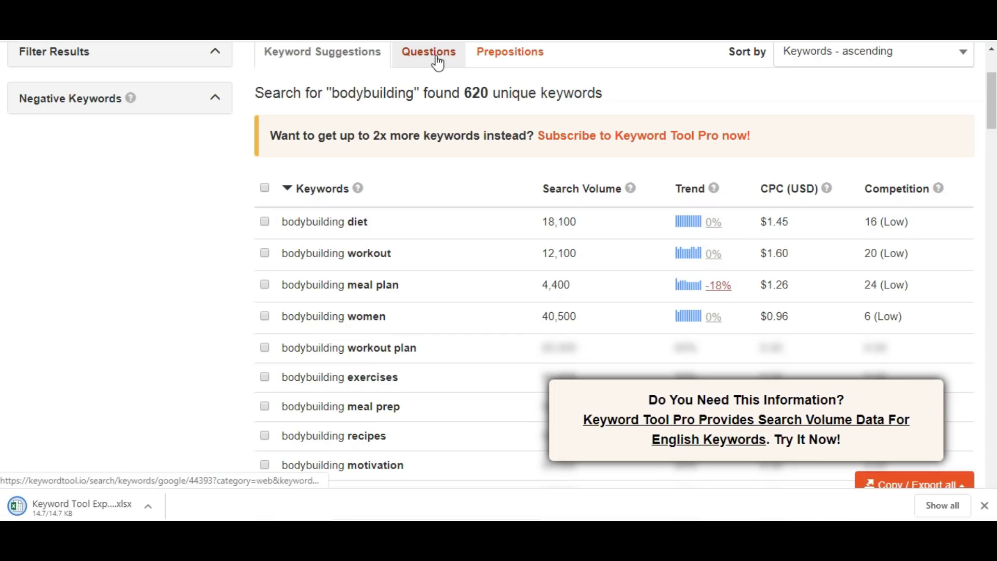
click(94, 512)
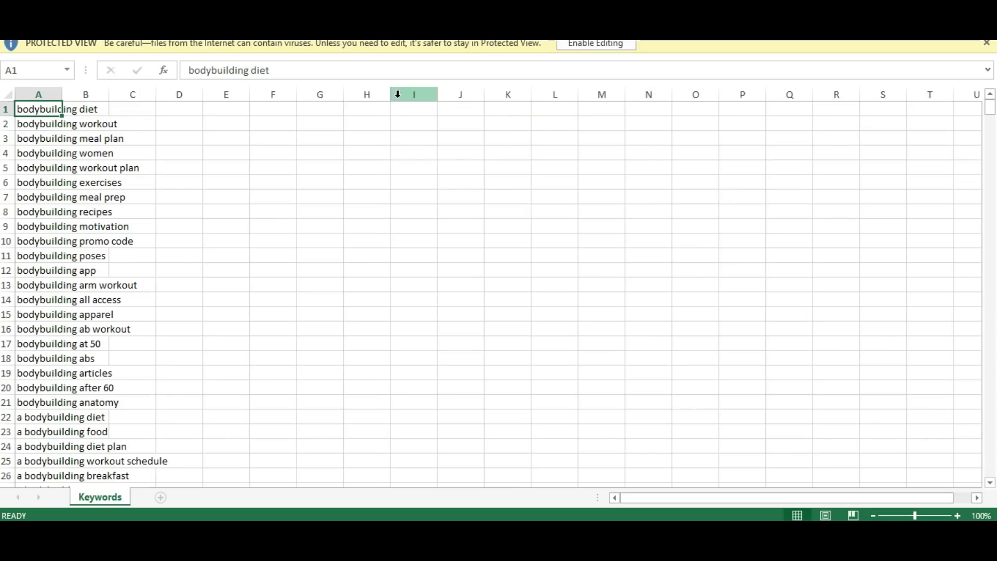
Step: Autofit column A so the full bodybuilding keywords are readable
double_click(62, 95)
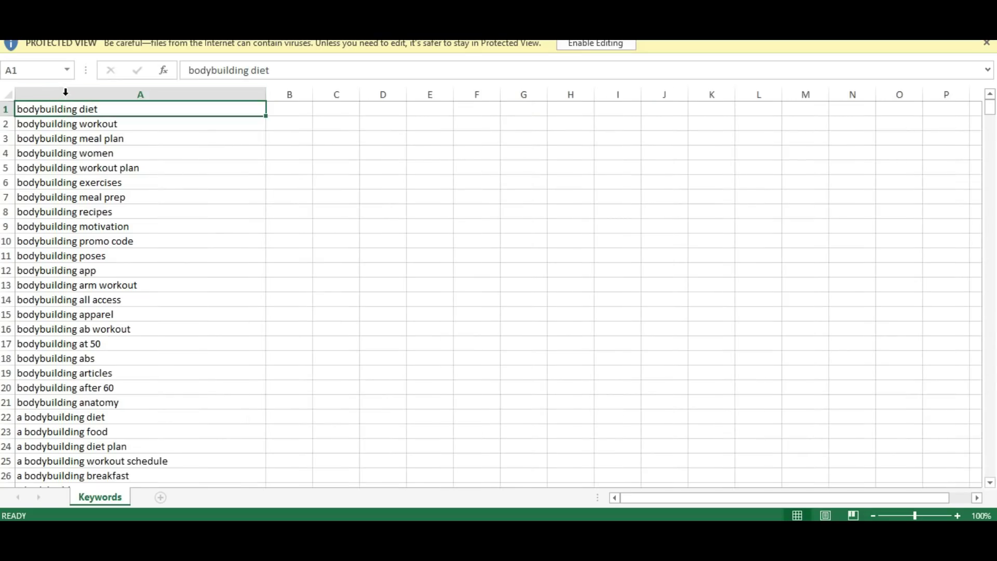
click(415, 238)
drag(176, 107, 194, 240)
click(193, 240)
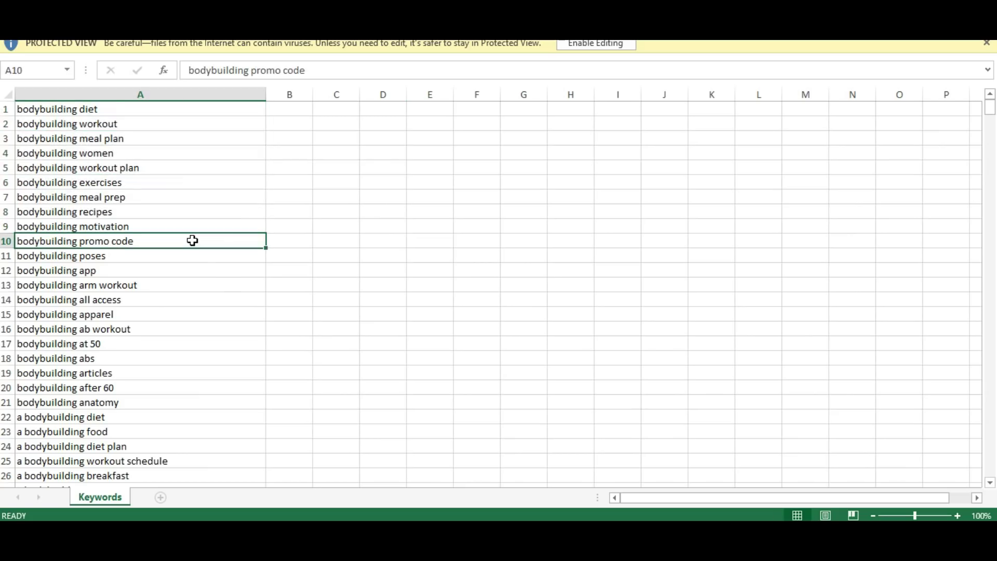
shift+click(173, 104)
click(411, 212)
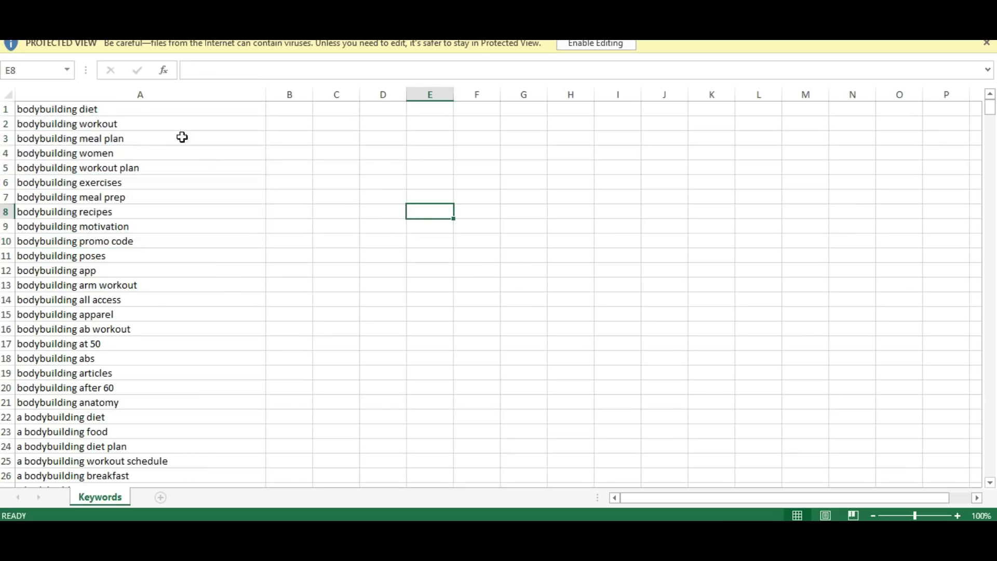
click(154, 111)
Step: Review keywords like meal plan, women and recipes, then copy the top ten (A1:A10)
click(146, 136)
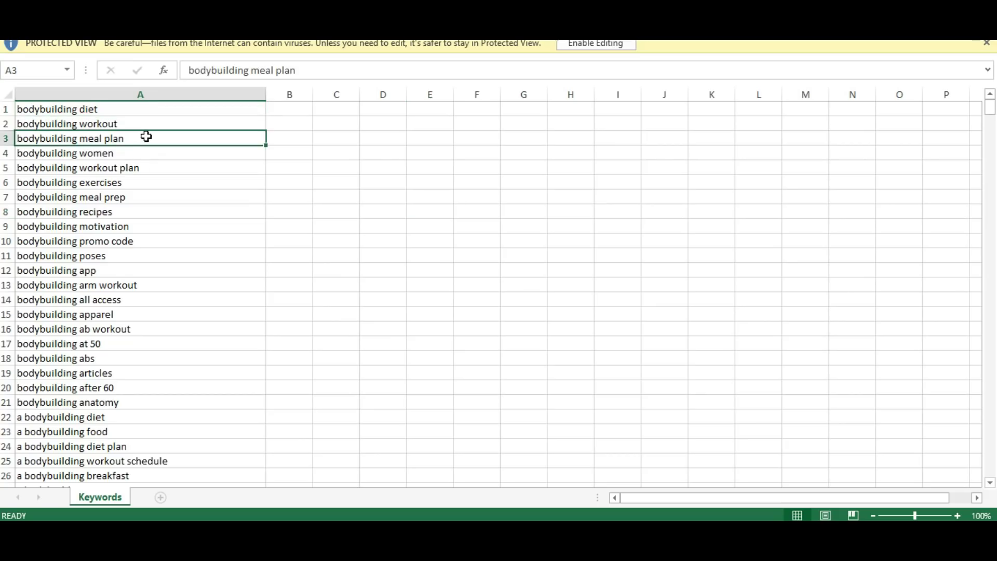
click(147, 154)
click(155, 166)
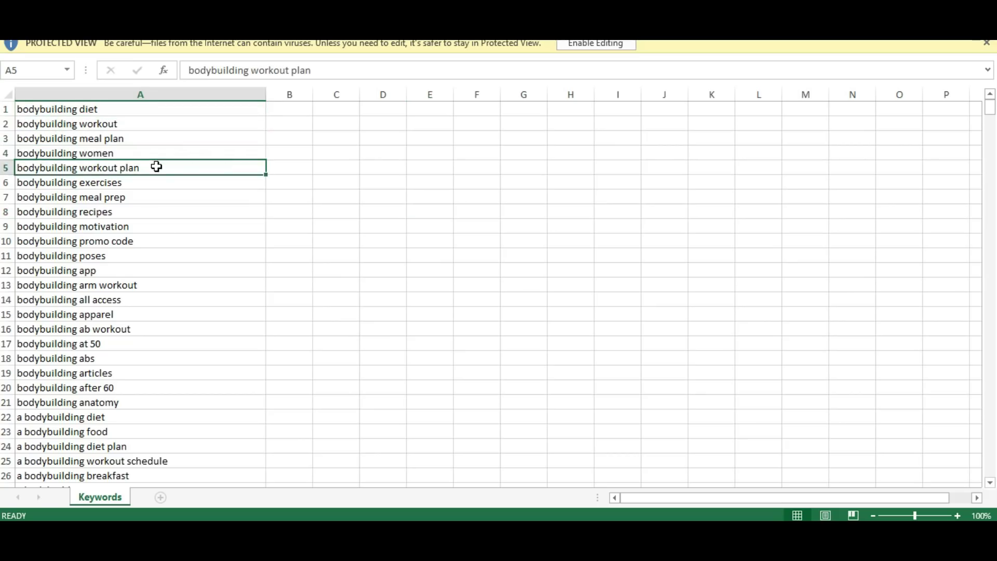
click(155, 181)
click(151, 211)
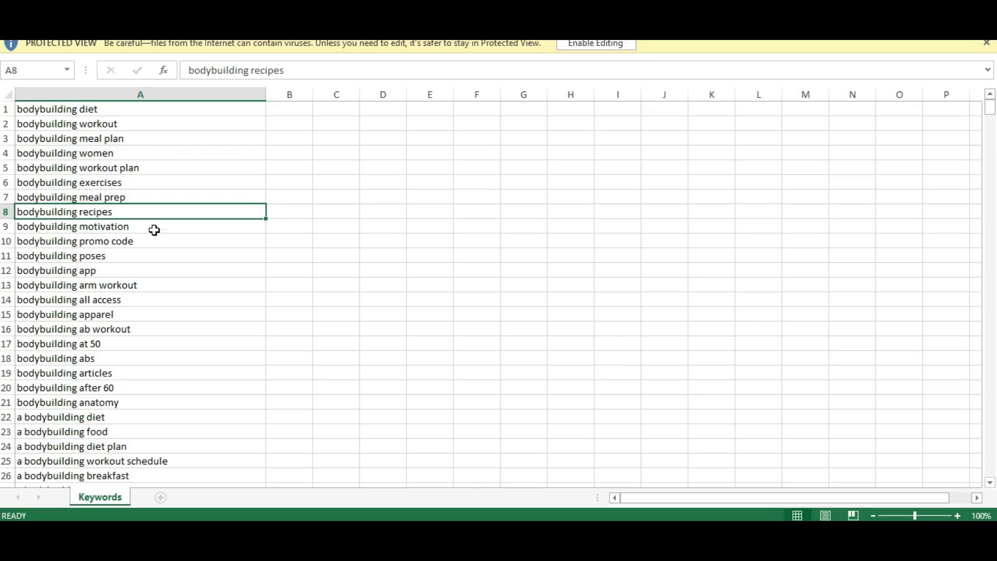
click(162, 241)
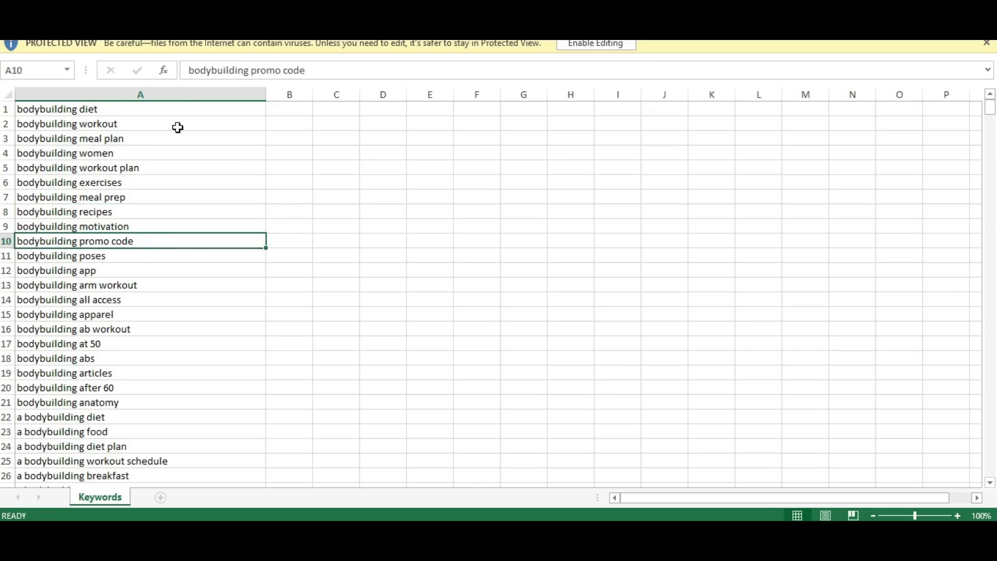
shift+click(176, 108)
key(ctrl+c)
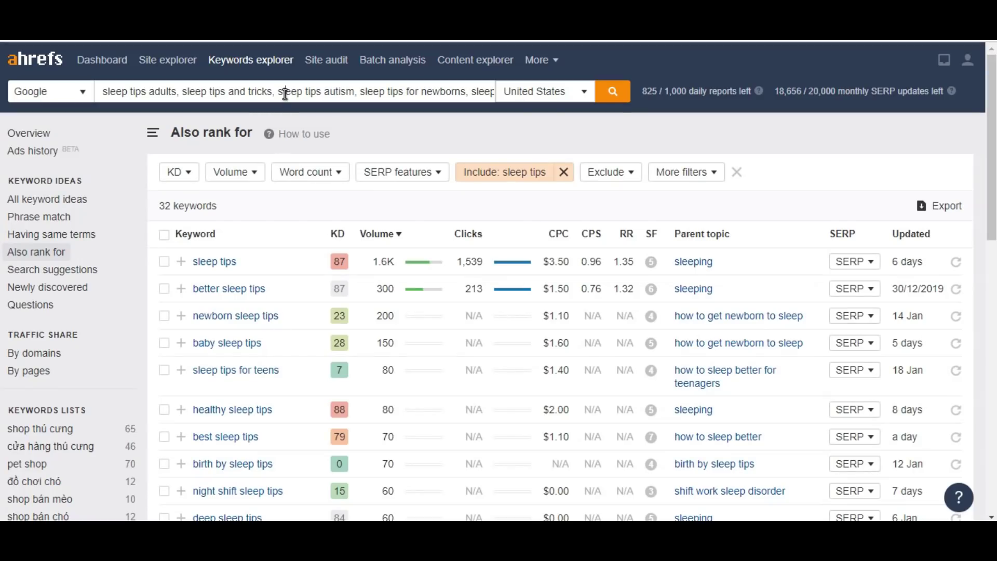
Step: Replace the sleep tips keywords with the bodybuilding list, search, and show All keyword ideas
triple_click(285, 94)
key(BackSpace)
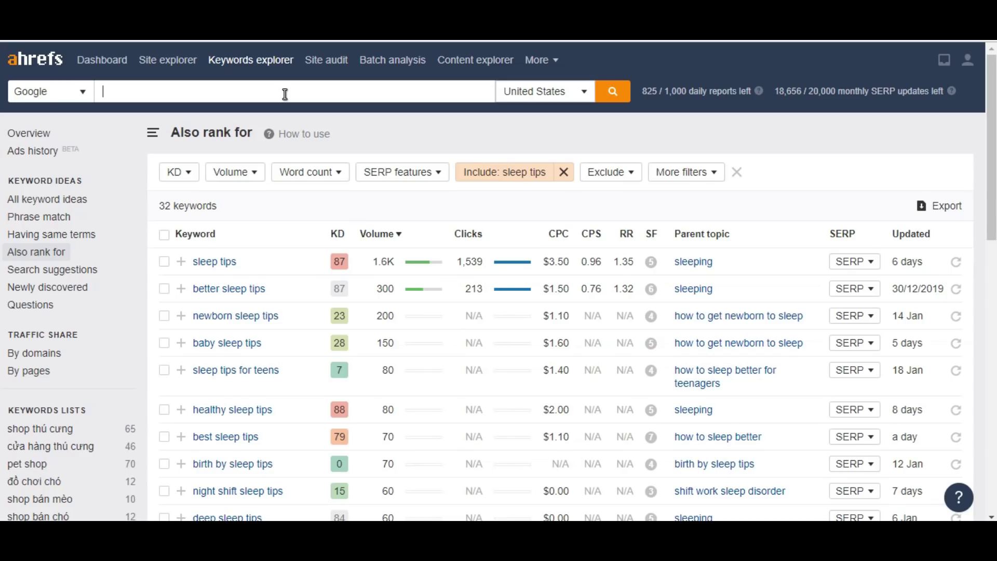
key(ctrl+v)
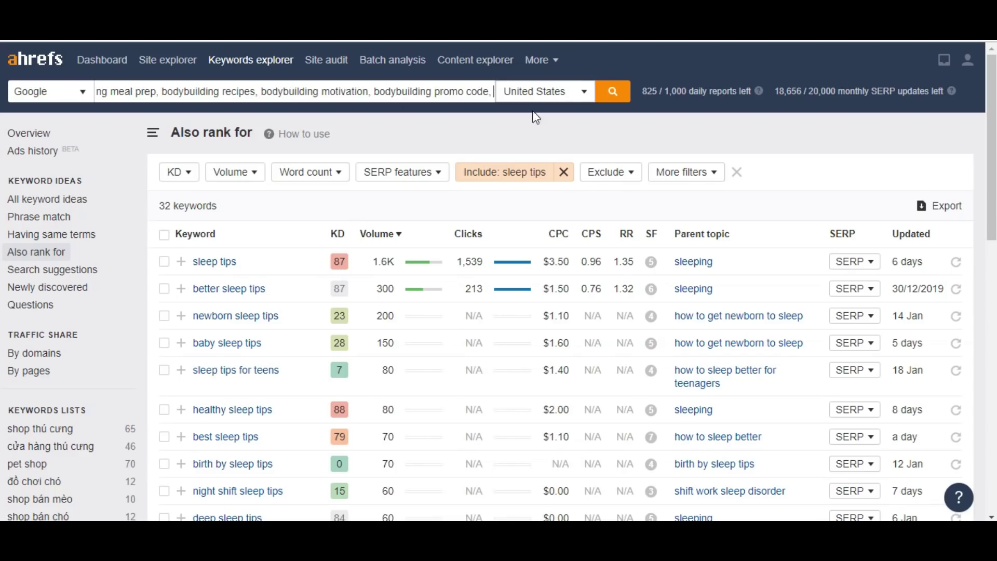
click(614, 95)
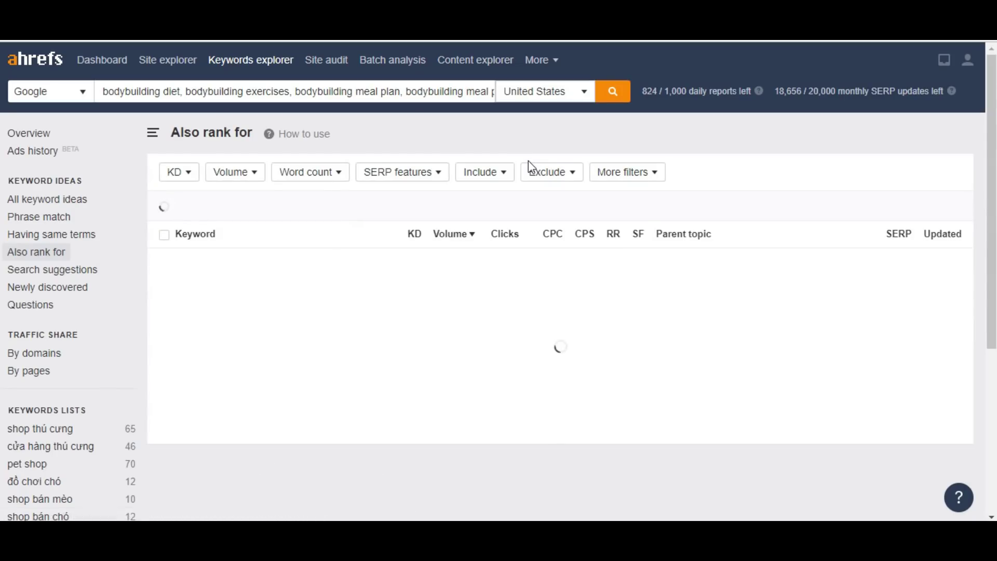
click(32, 206)
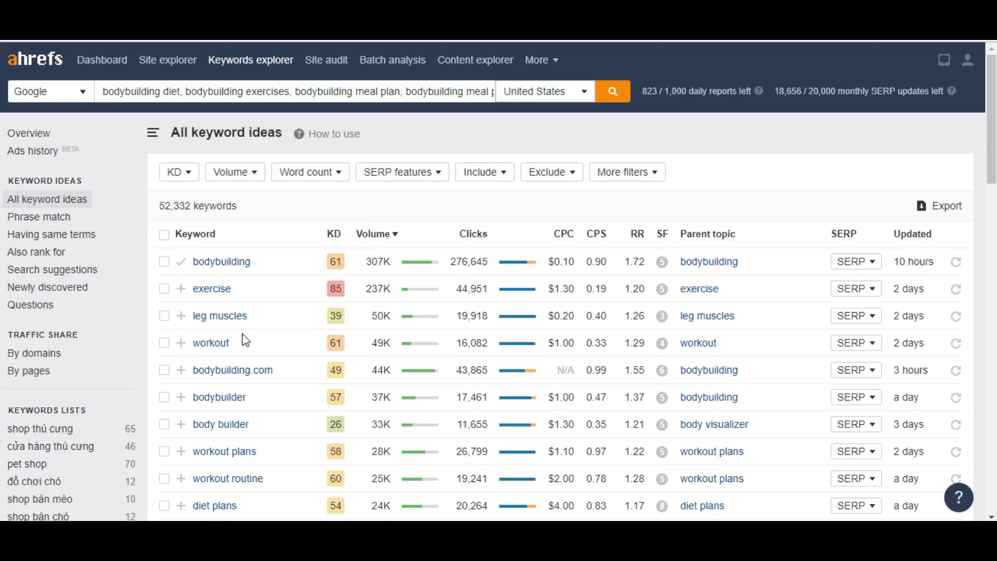
Step: Filter the keyword ideas to a maximum keyword difficulty of 15
click(181, 265)
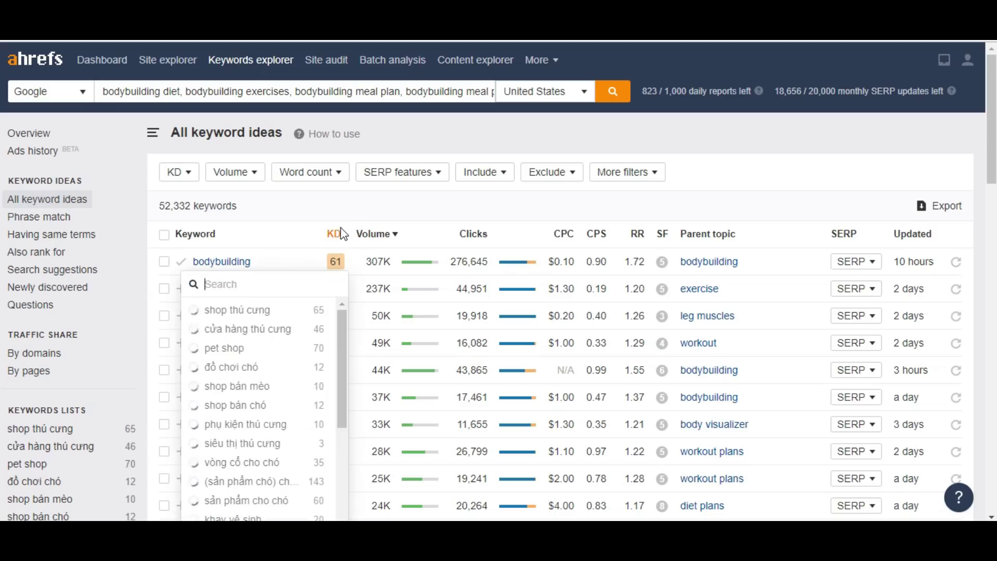
click(295, 218)
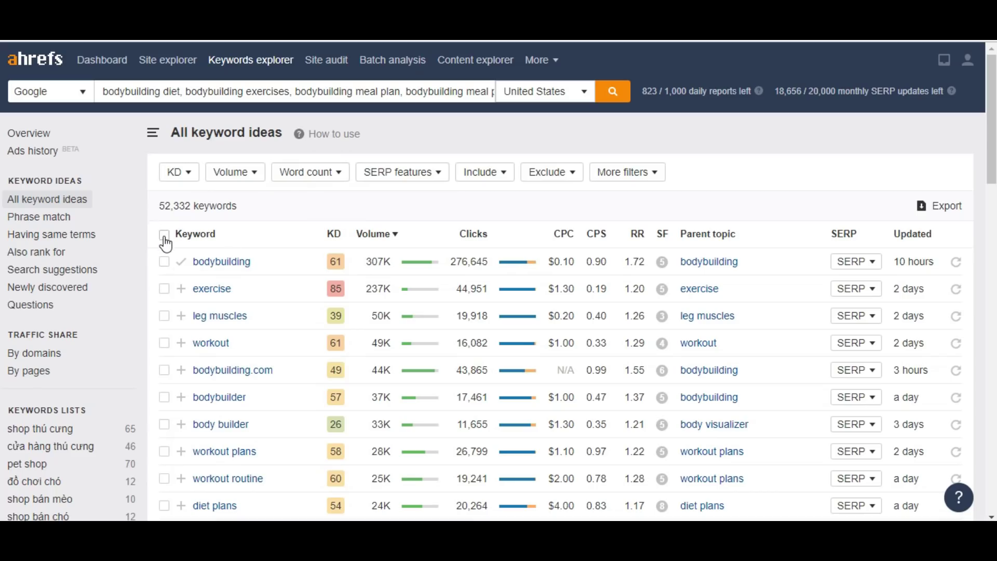
click(179, 174)
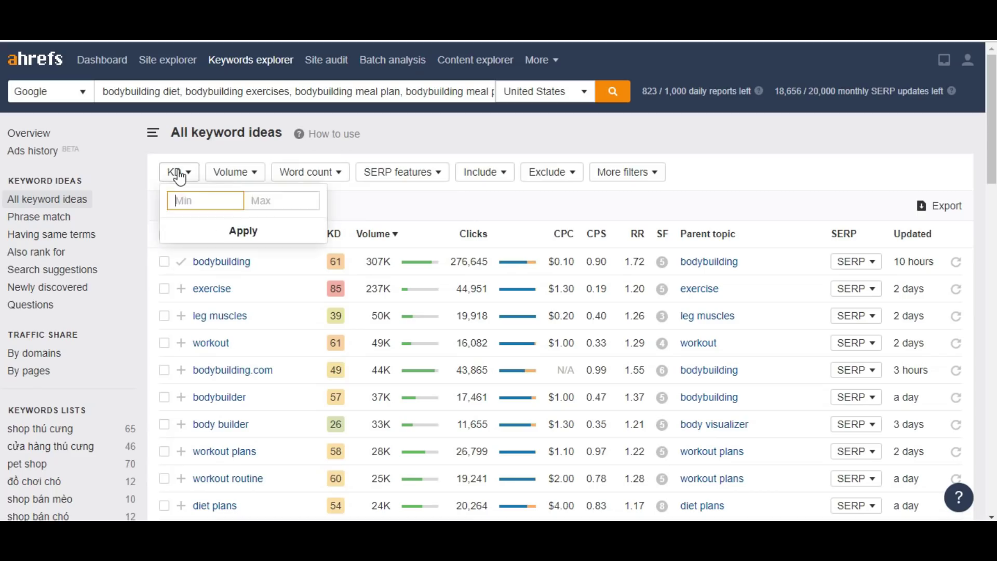
click(262, 199)
text(15)
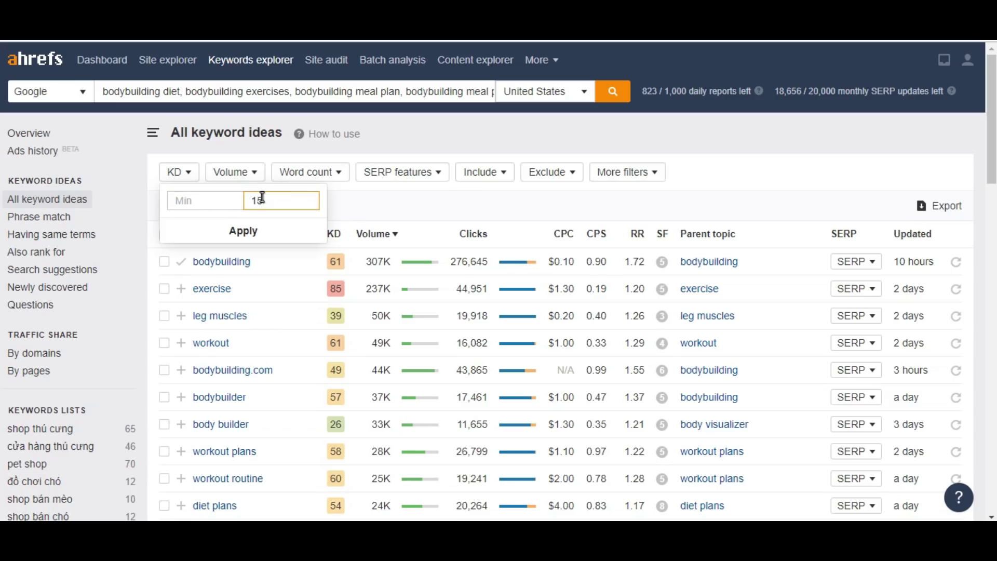
click(245, 230)
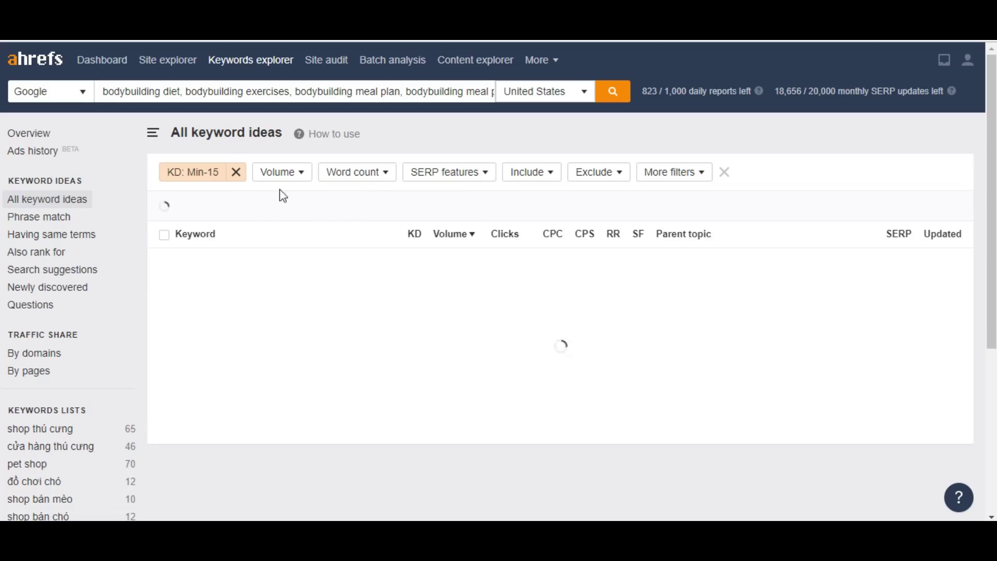
Step: Add a minimum volume of 500 and require the word BodyBuilding
click(296, 174)
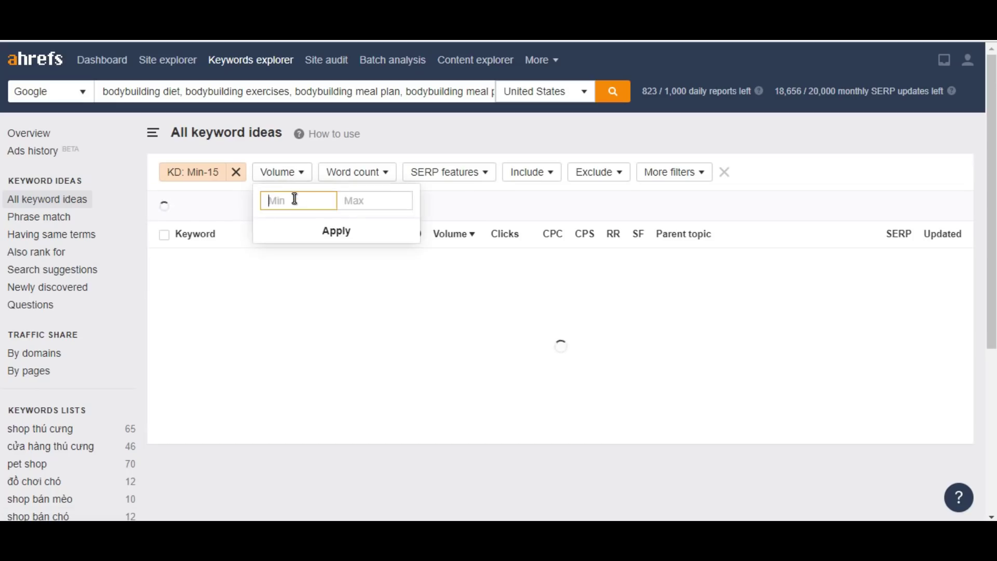
text(500)
click(345, 228)
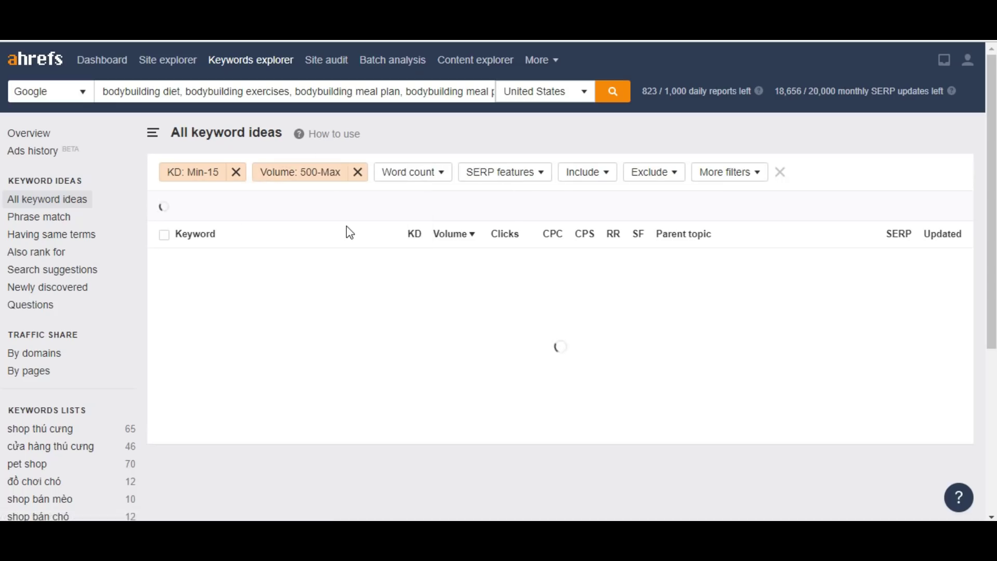
click(591, 175)
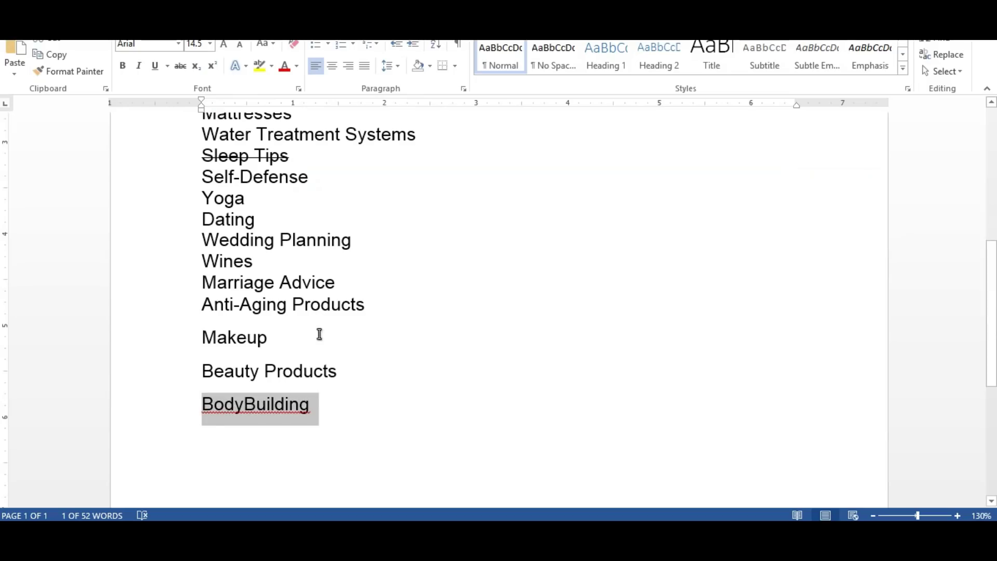
key(alt+Tab)
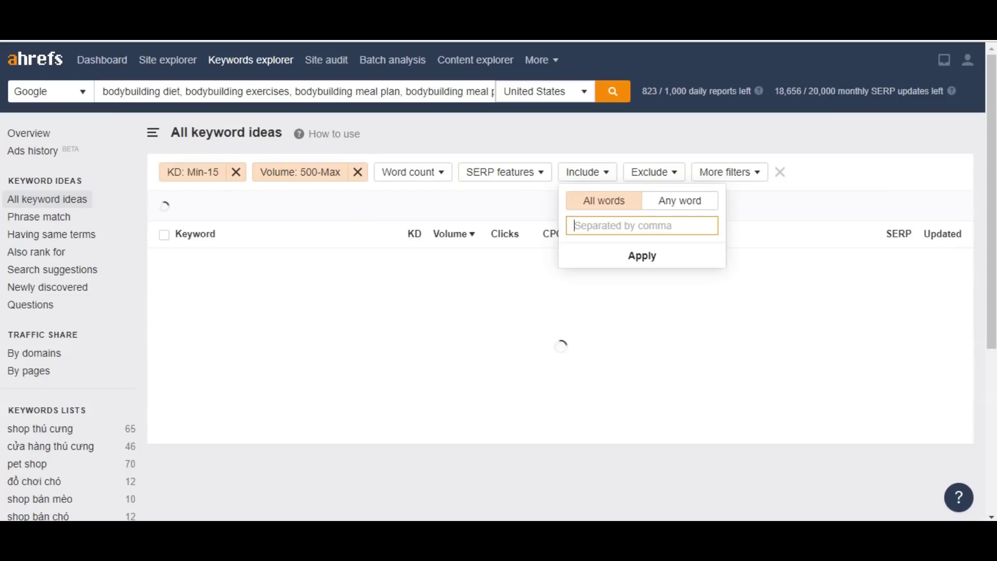
key(ctrl+v)
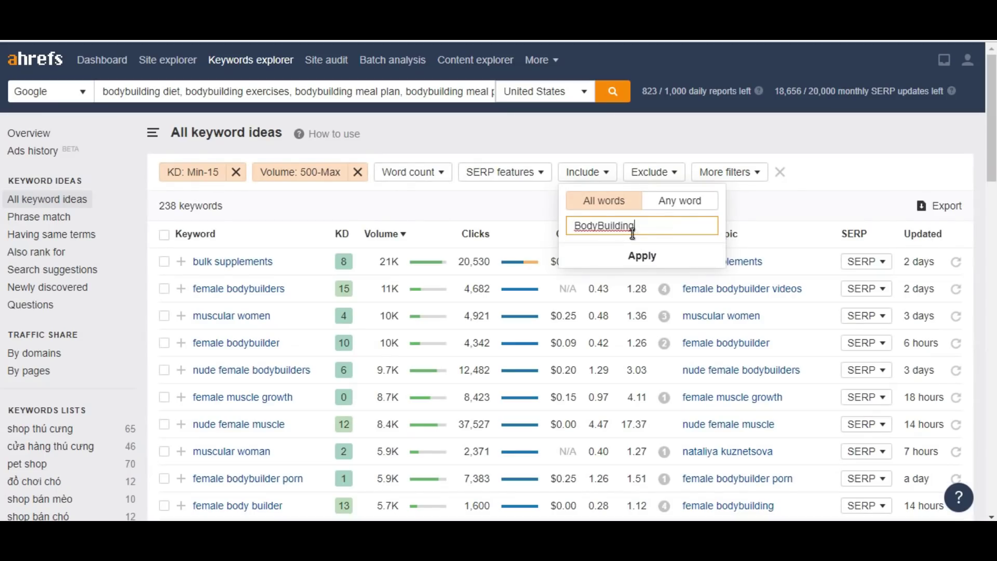
click(633, 258)
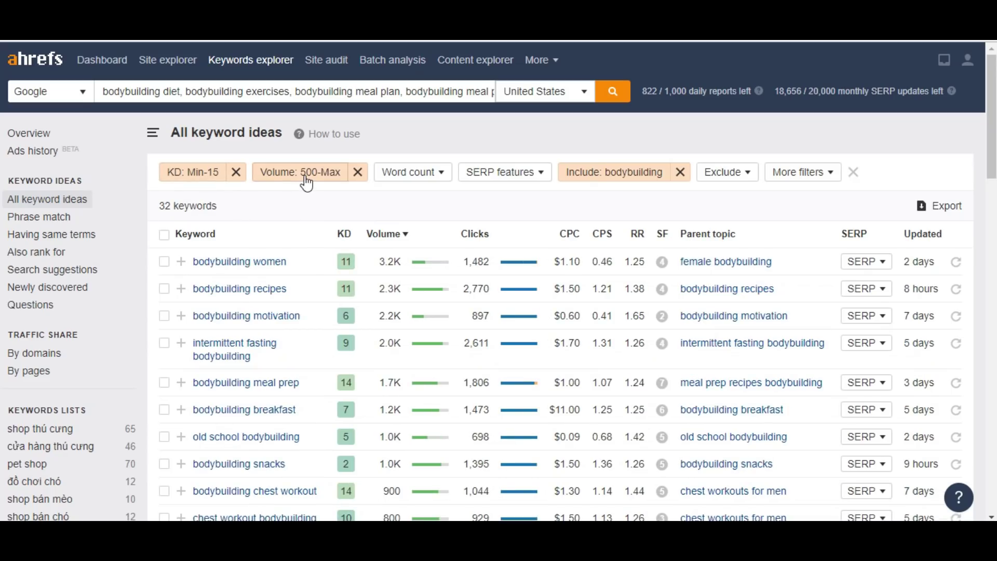
Step: Check the volume filter and 32-keyword count, then open the bodybuilding women SERP overview
click(306, 183)
triple_click(157, 207)
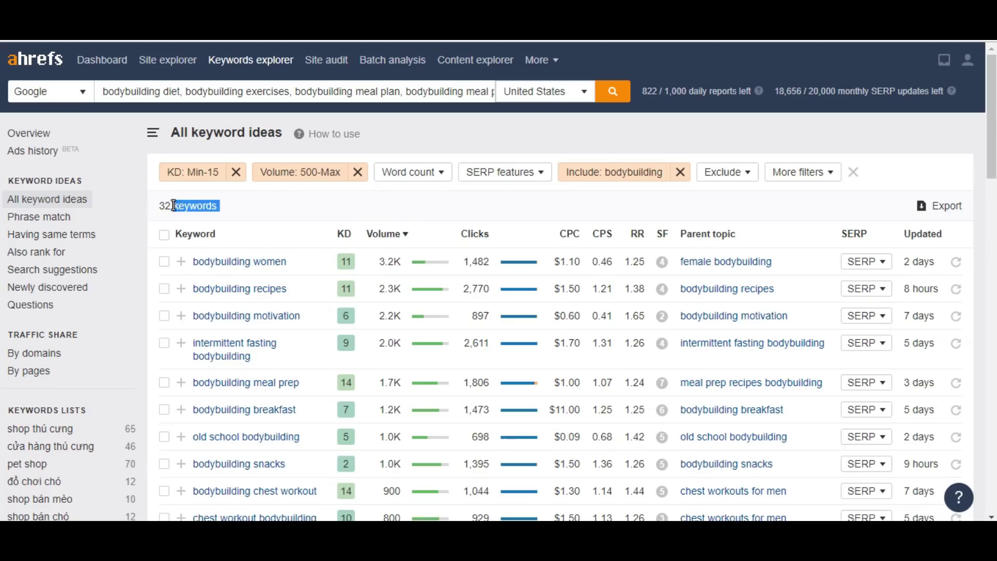
click(191, 202)
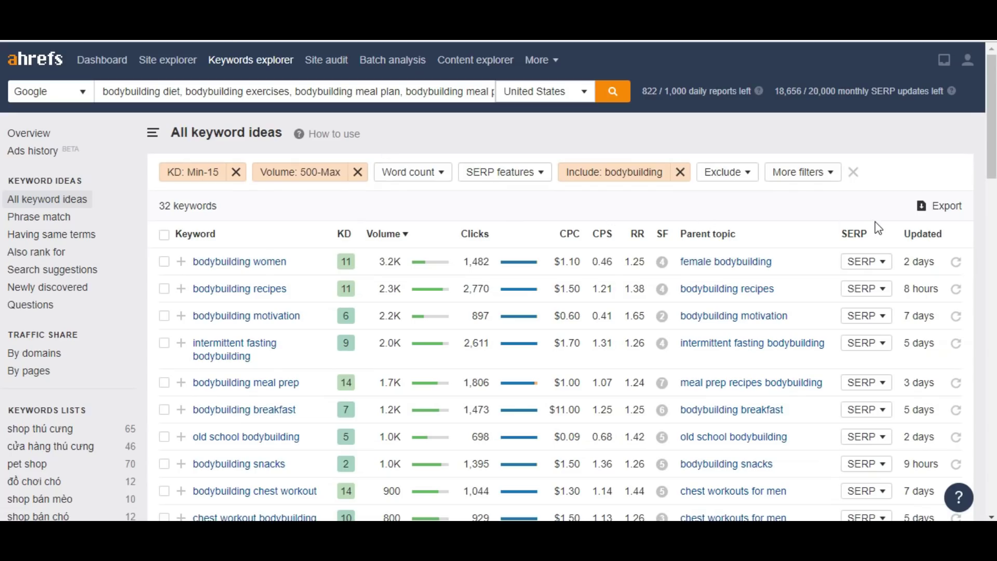
click(881, 263)
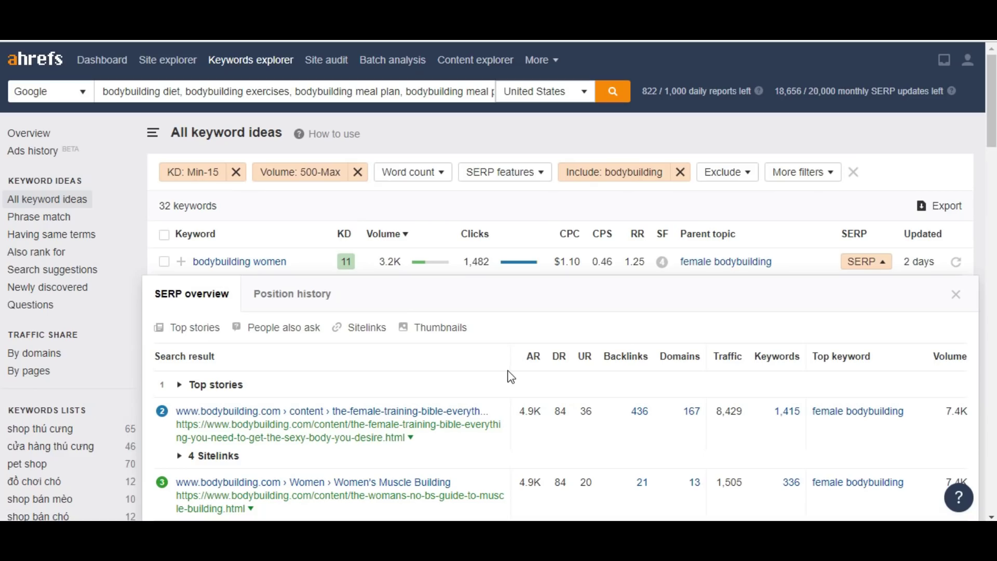
Step: Scroll through the bodybuilding women SERP results from bodybuilding.com, shape.com, medium.com and Wikipedia
scroll(823, 445, down, 2)
scroll(824, 445, down, 2)
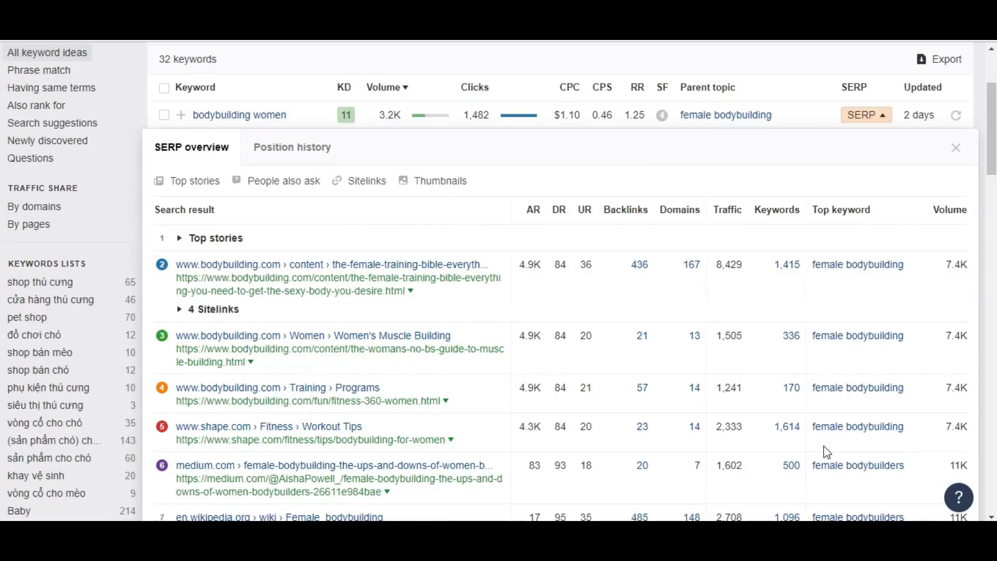
mouse_move(564, 215)
scroll(344, 379, down, 1)
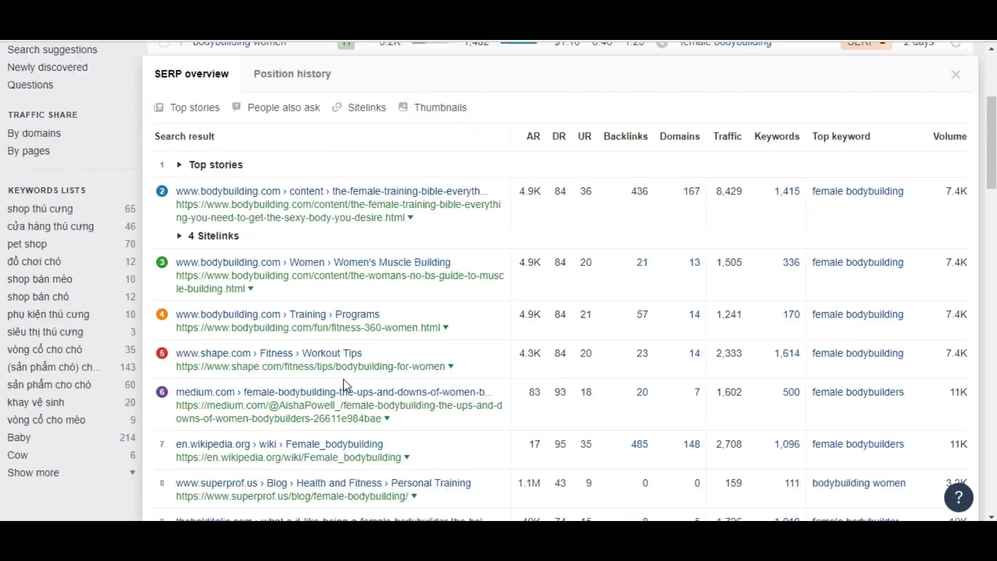
scroll(344, 378, down, 3)
scroll(445, 379, up, 5)
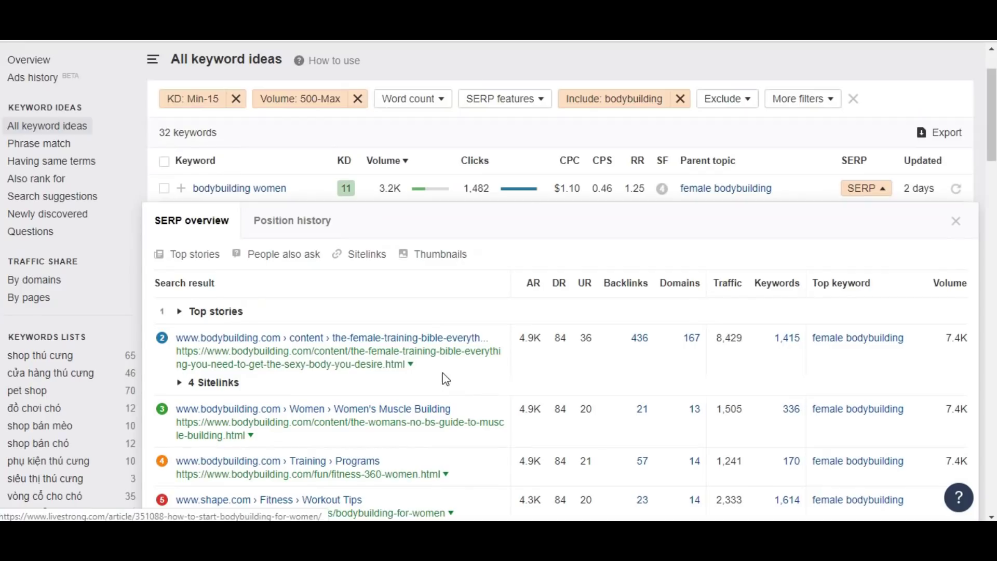
scroll(444, 378, up, 1)
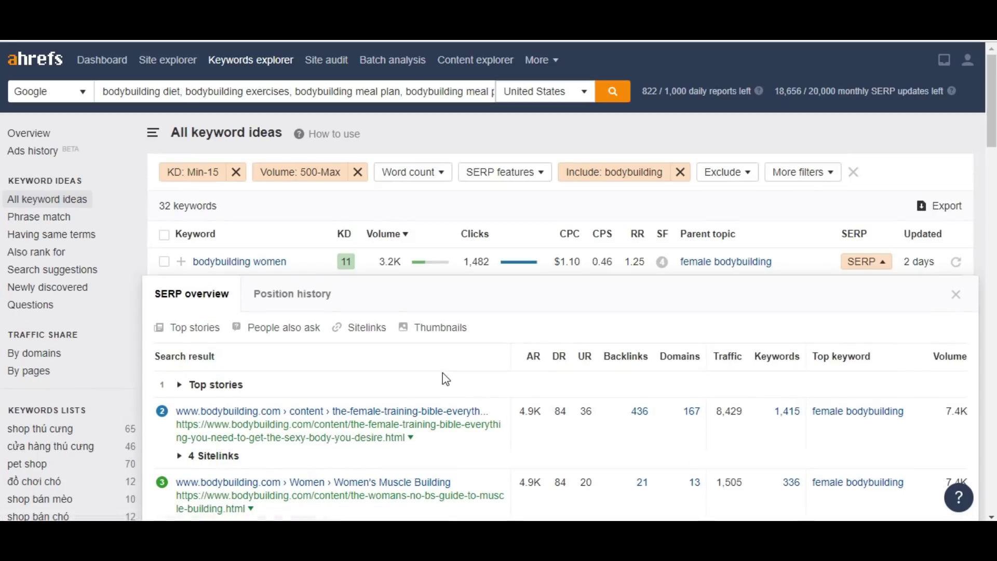
Step: Close the SERP overview and copy the bodybuilding diet keyword from Excel cell A1
click(956, 295)
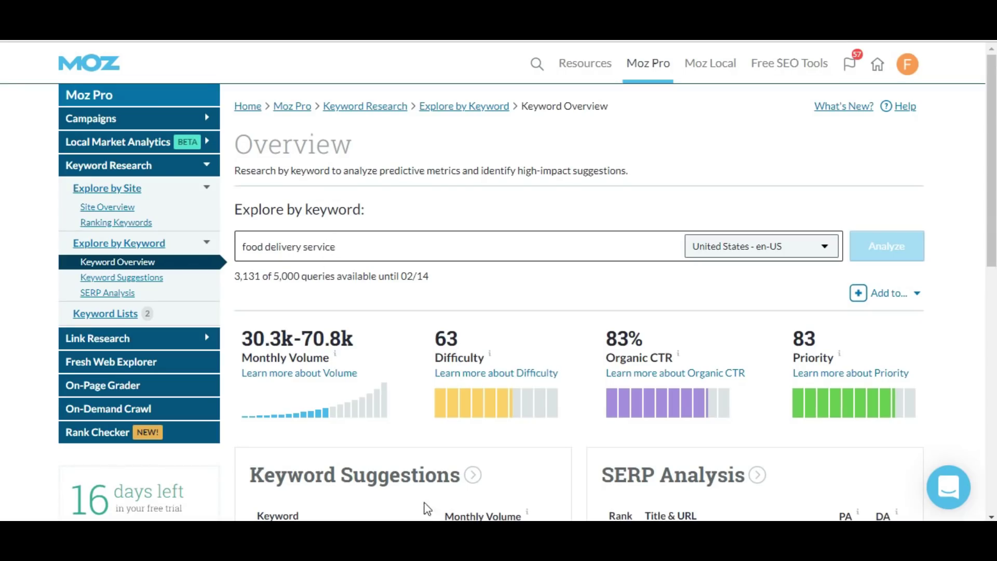
click(373, 535)
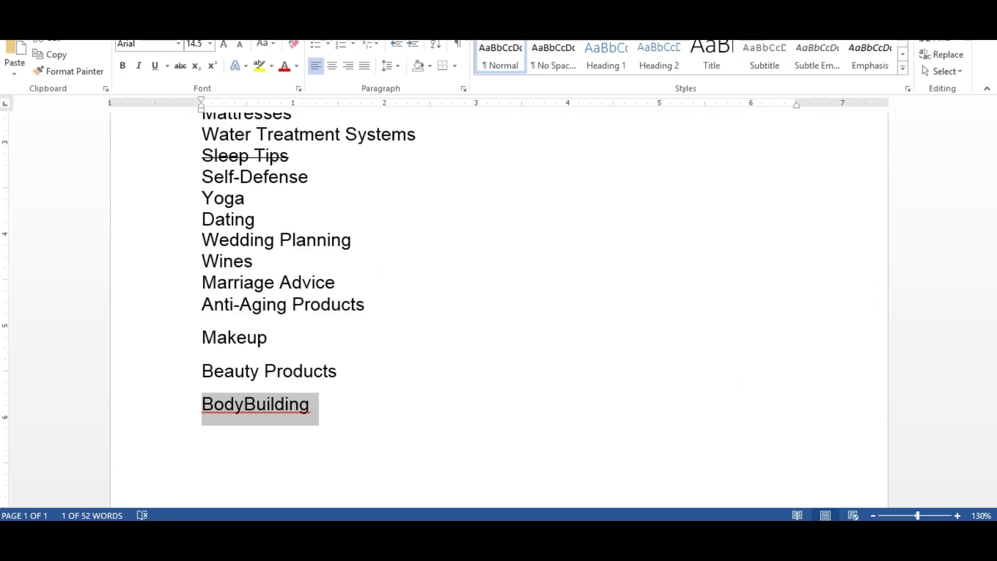
key(alt+Tab)
click(126, 111)
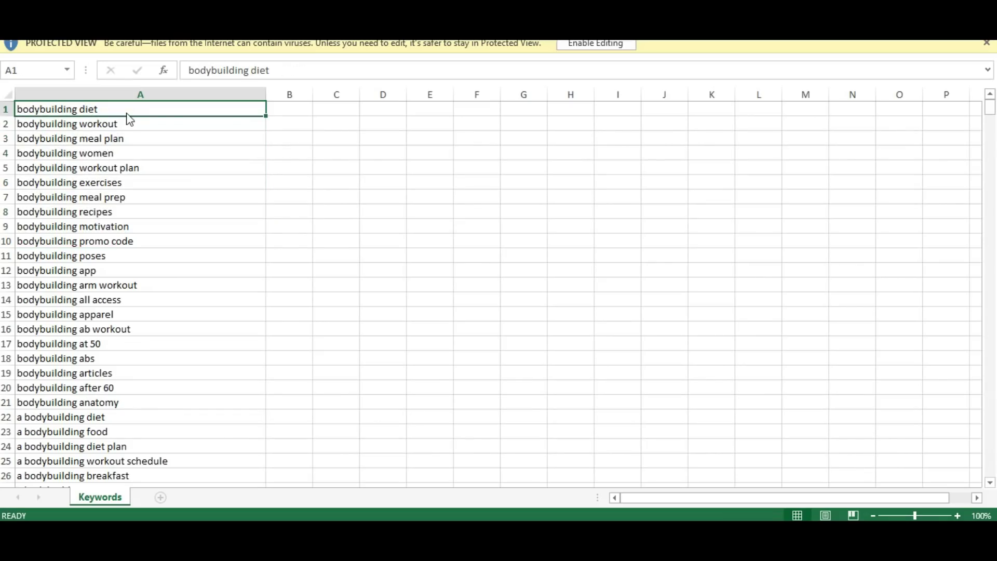
key(ctrl+c)
Step: Analyse bodybuilding diet in Moz in place of food delivery service
key(alt+Tab)
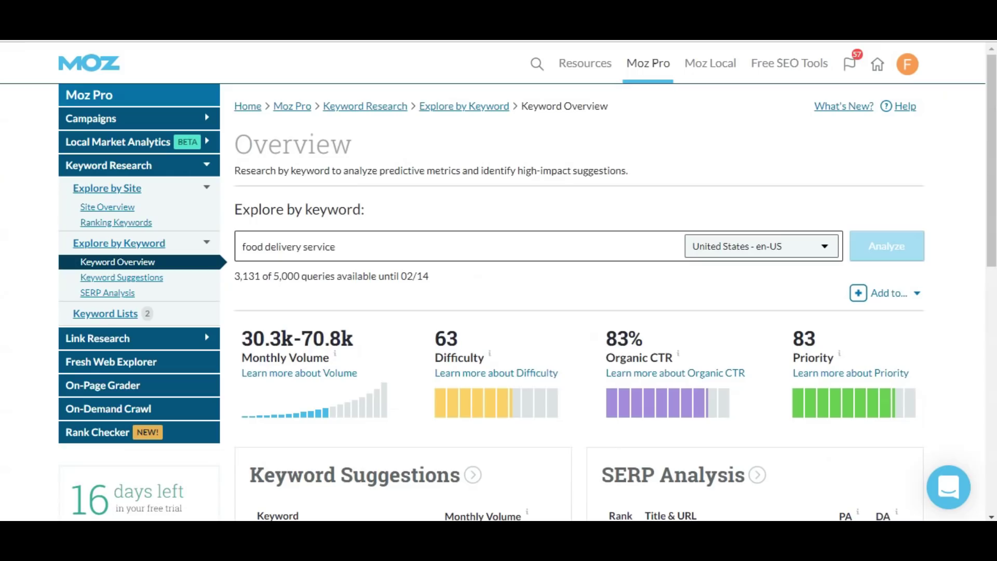
triple_click(362, 244)
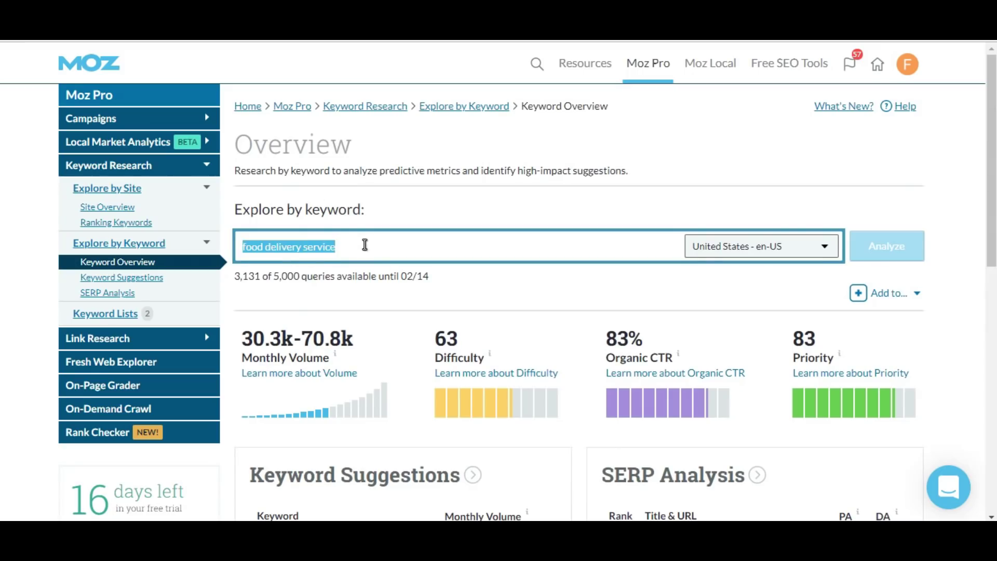
key(ctrl+v)
click(904, 248)
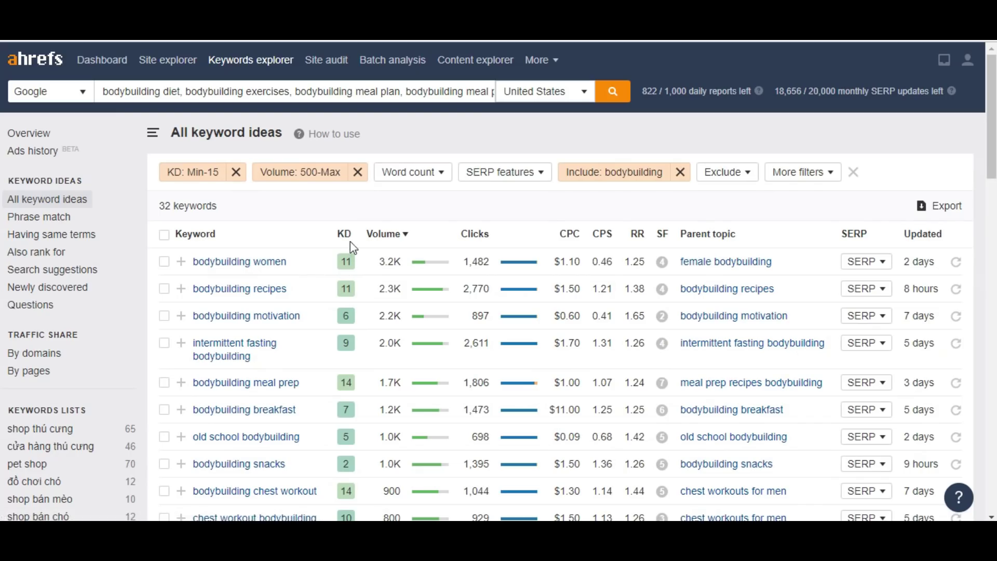
Step: Check the KD column's tooltip in Ahrefs, then return to Moz Pro's bodybuilding diet overview
mouse_move(352, 240)
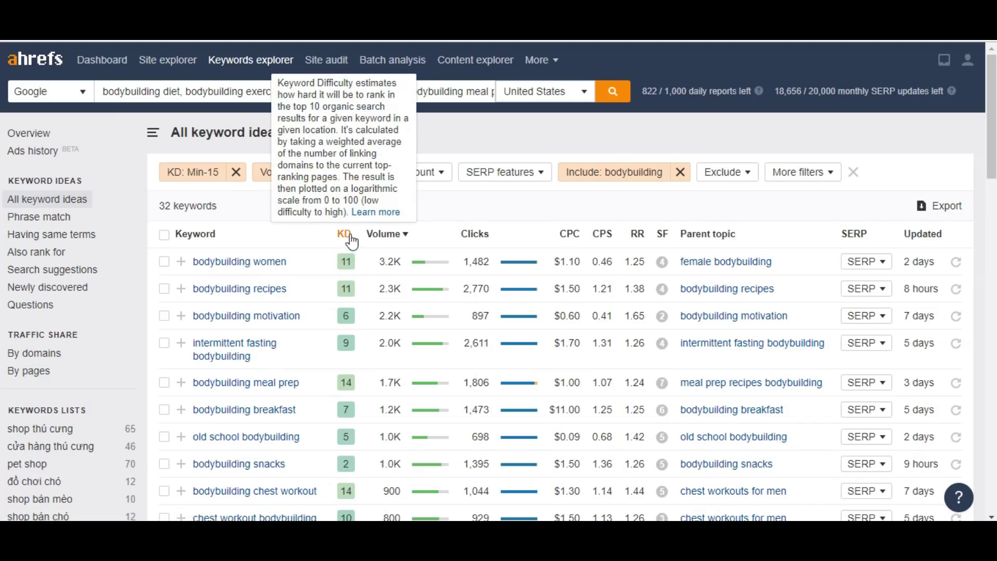
drag(309, 318, 197, 323)
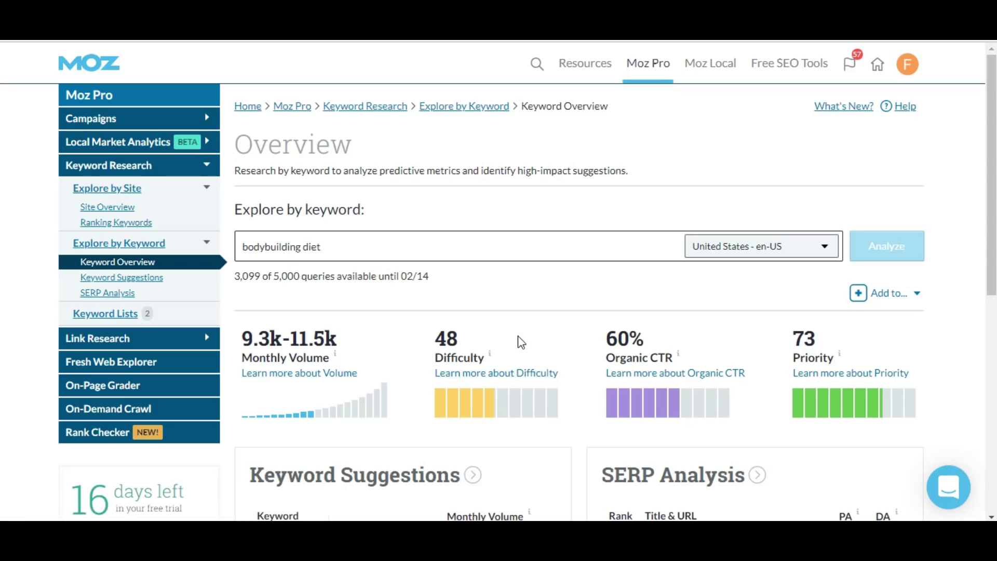
Step: Replace bodybuilding diet with bodybuilding motivation in Moz and analyse it: difficulty 71, priority 53
mouse_move(461, 366)
triple_click(349, 243)
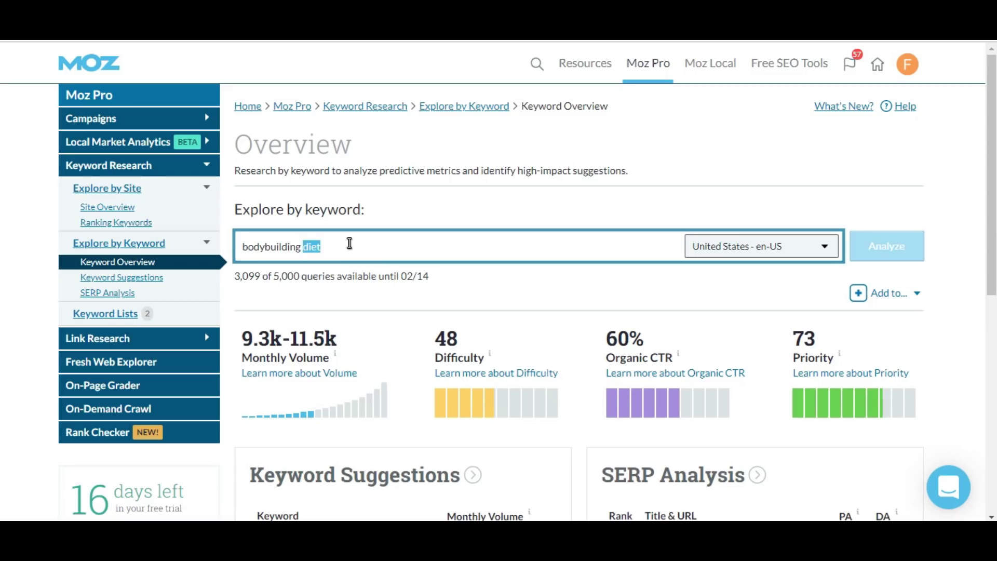
key(ctrl+v)
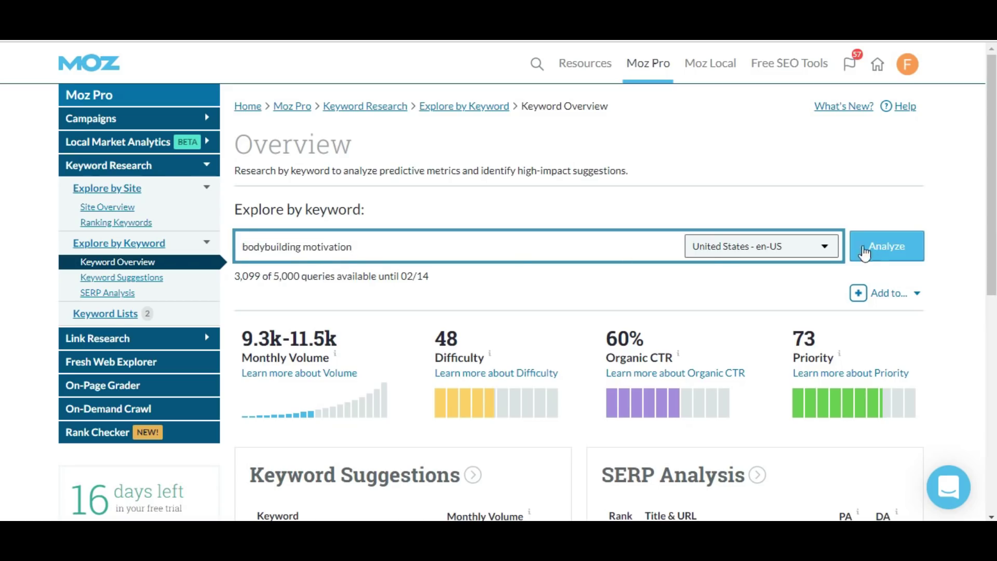
click(876, 250)
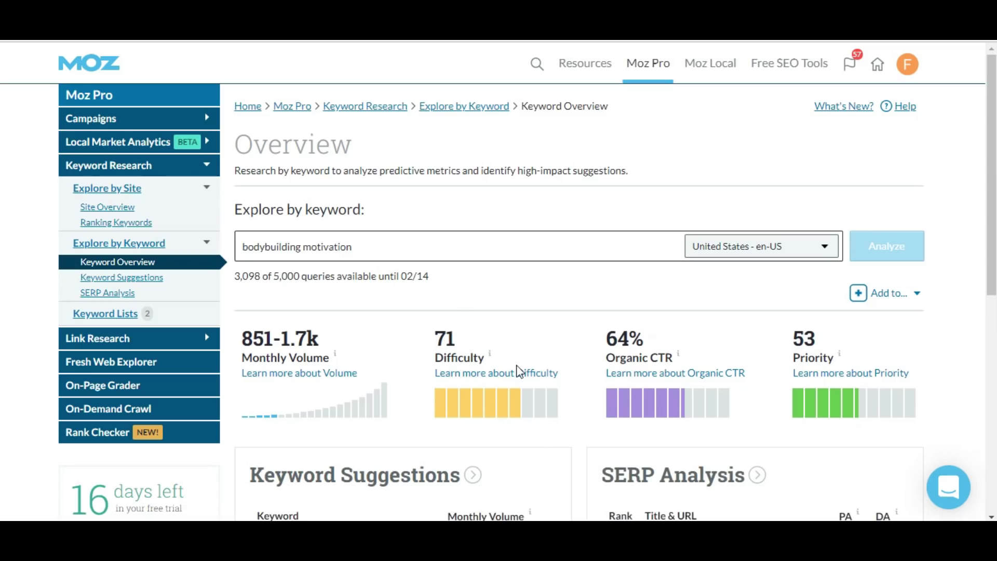
mouse_move(494, 361)
Step: Search Google for bodybuilding motivation in place of the old Sleep Tips query
click(404, 252)
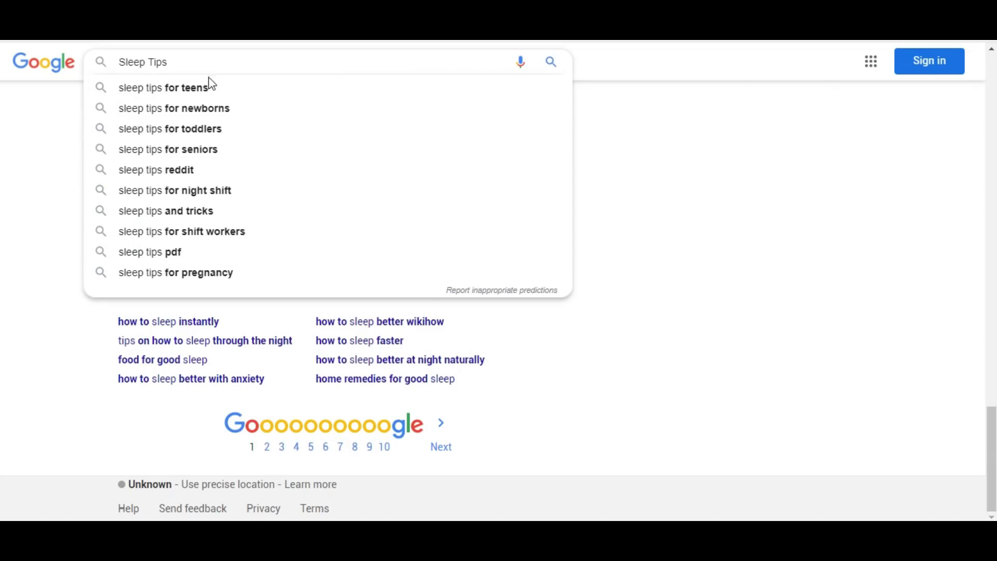
drag(208, 67, 121, 62)
key(ctrl+v)
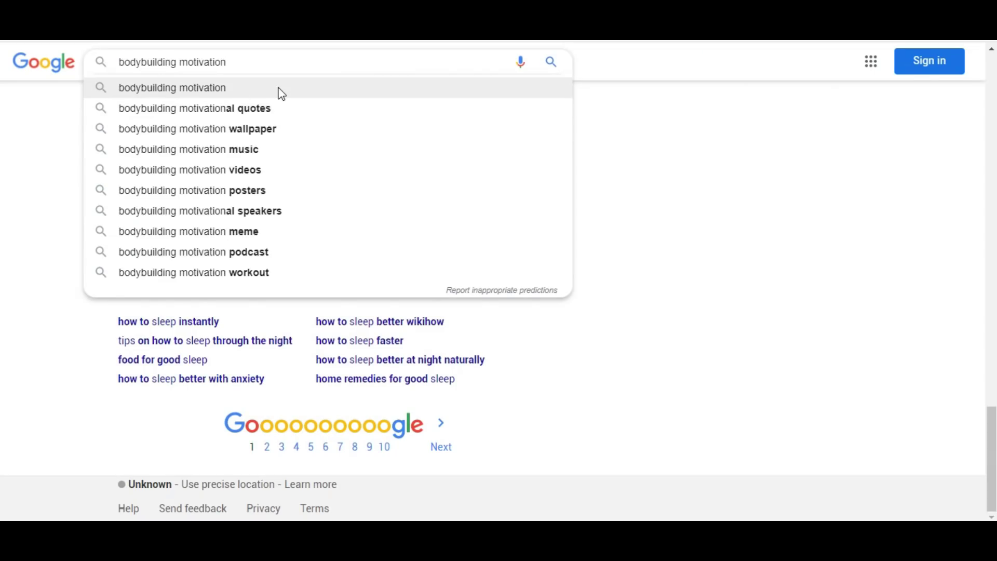
click(278, 89)
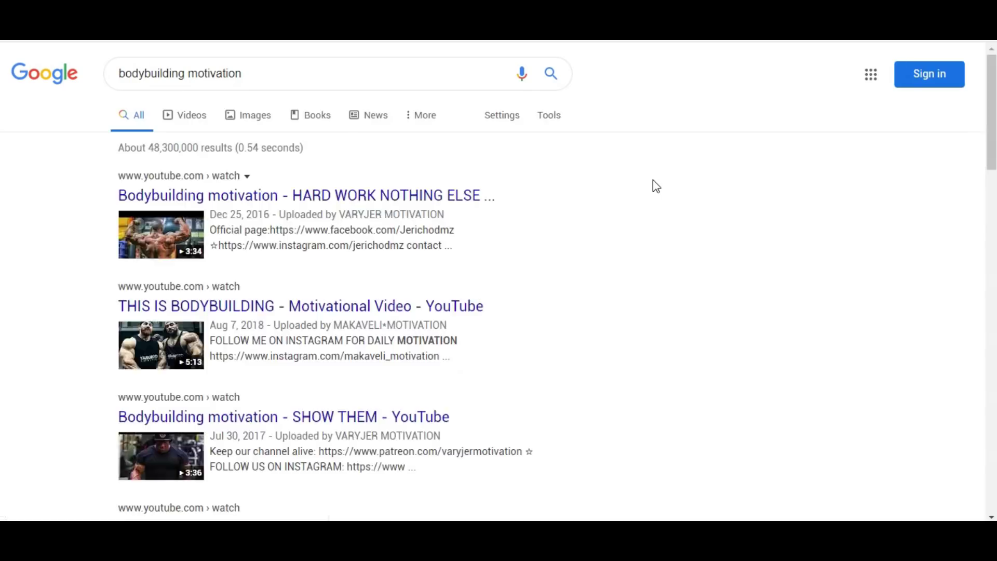
Step: Scroll through the first results page, mostly YouTube motivation videos
scroll(576, 260, down, 8)
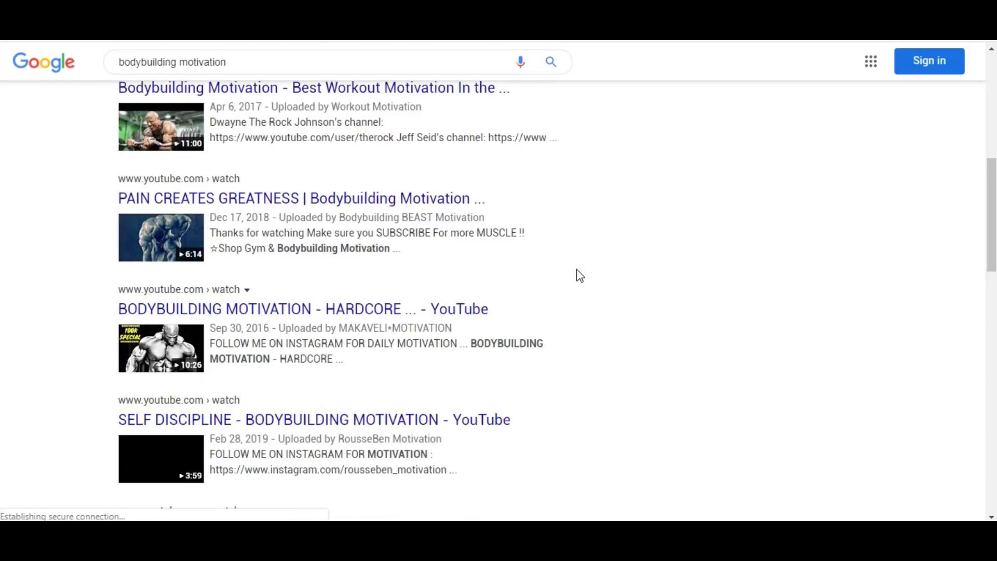
scroll(576, 265, up, 8)
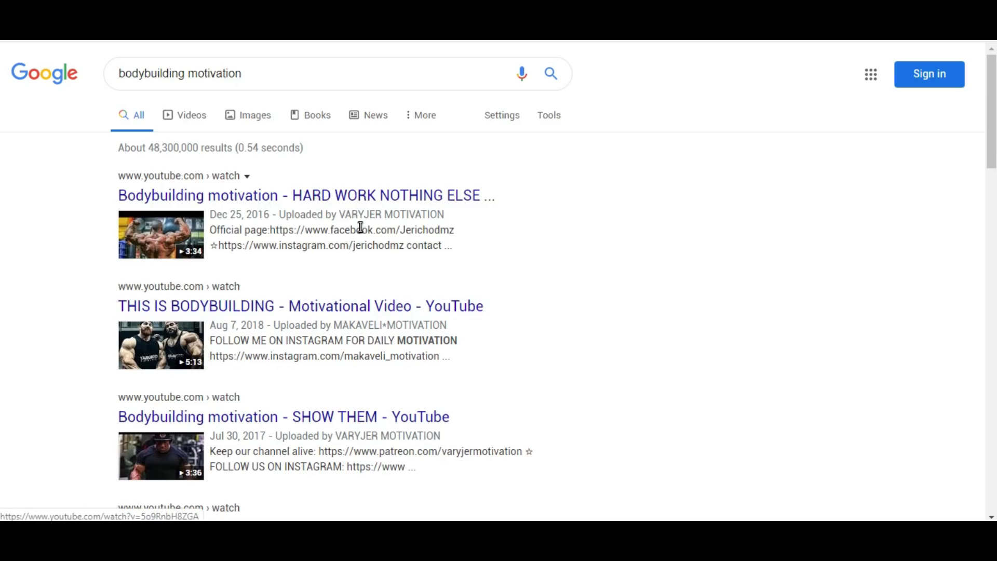
scroll(423, 306, down, 3)
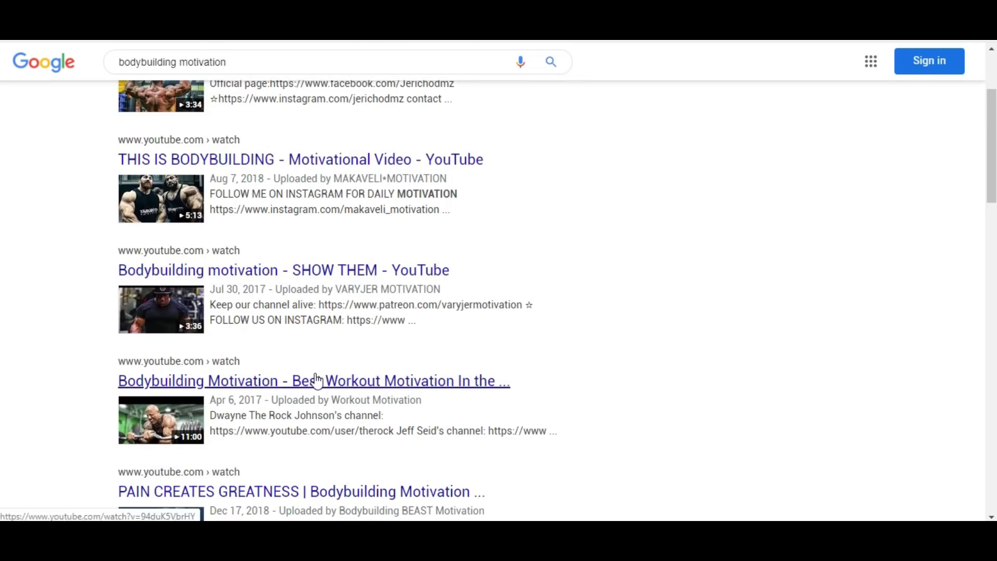
scroll(332, 382, down, 3)
scroll(367, 420, down, 4)
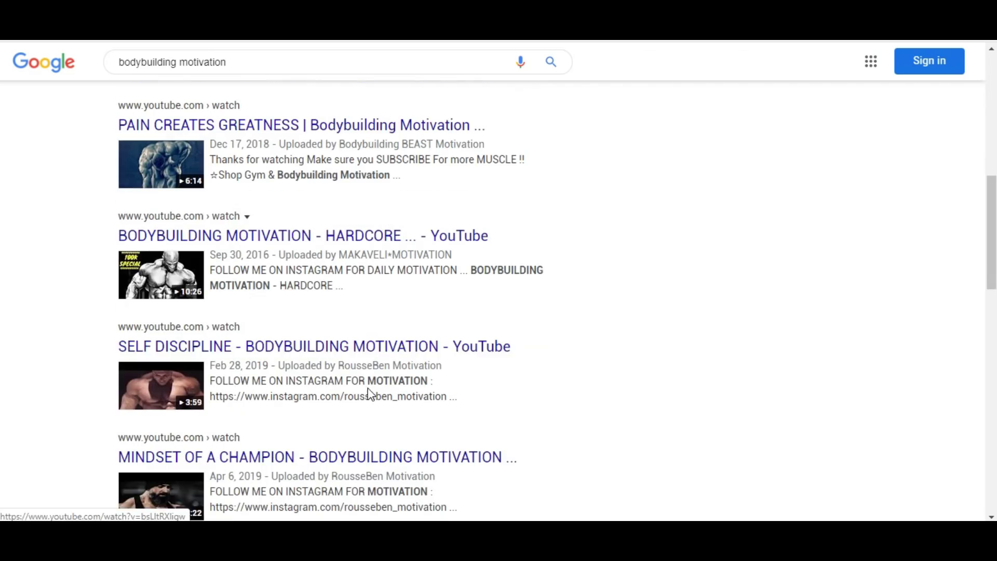
scroll(566, 375, down, 4)
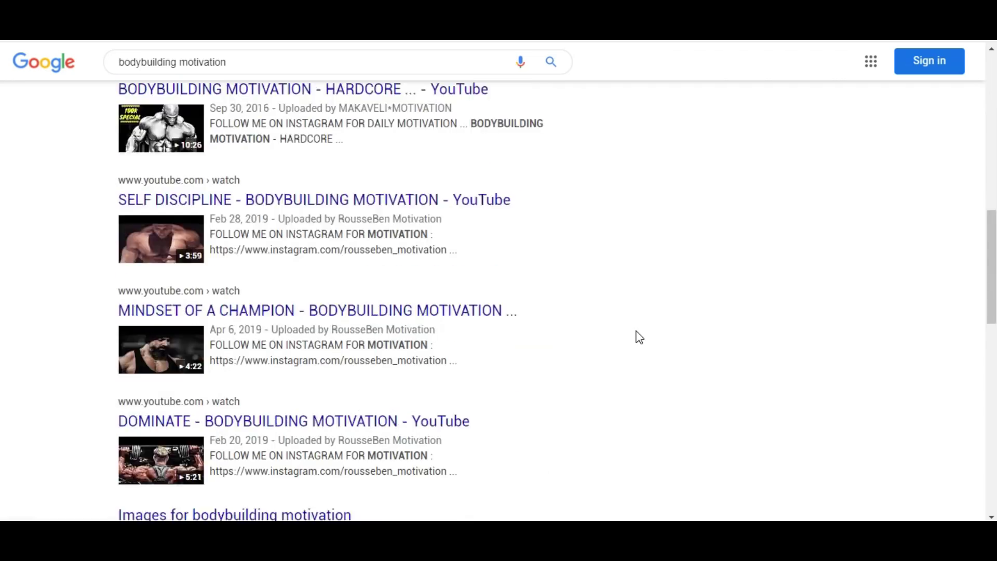
scroll(491, 311, down, 10)
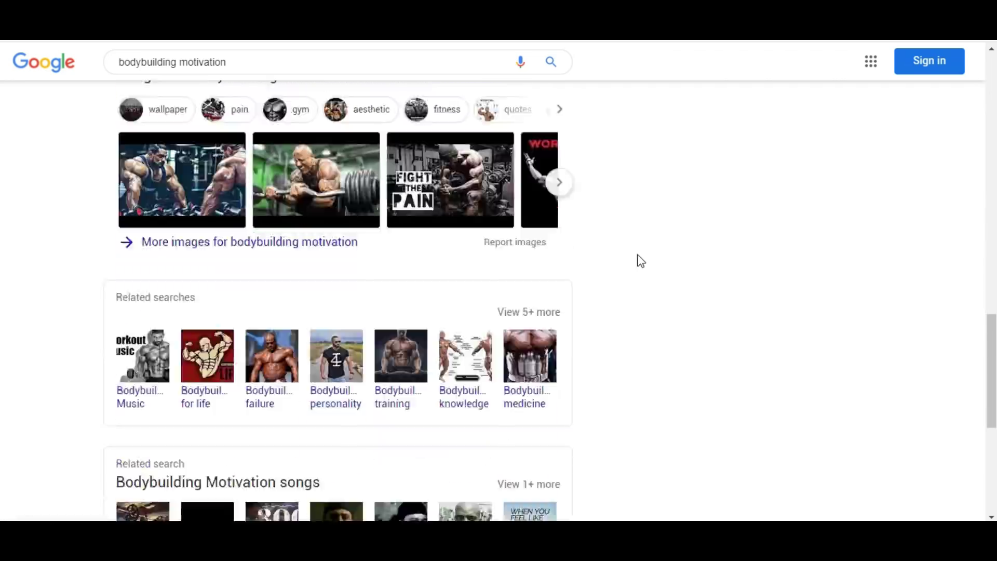
scroll(642, 256, up, 1)
scroll(642, 256, down, 4)
scroll(642, 256, up, 20)
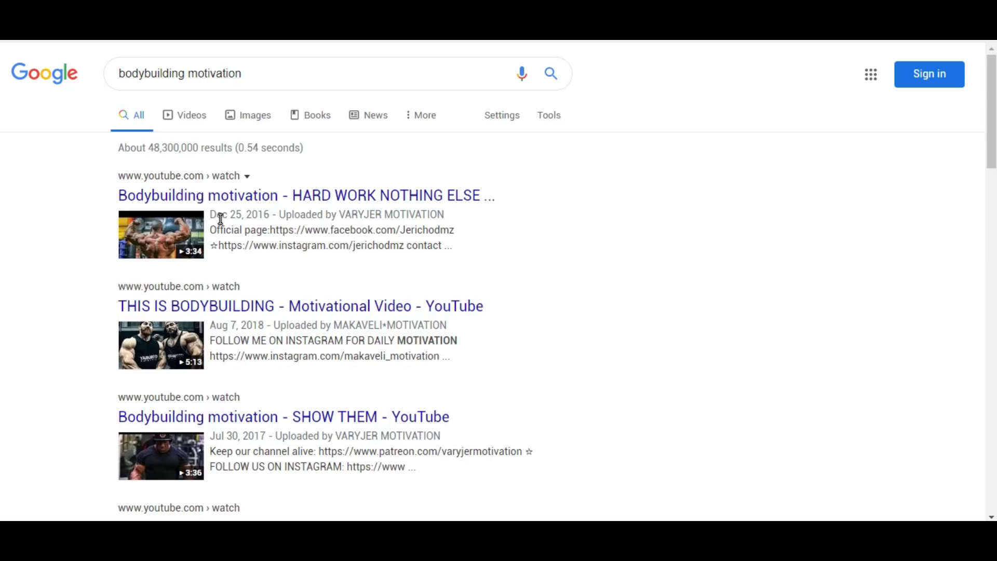
Step: Highlight the first video's Dec 25, 2016 upload date, then scroll further down the page
drag(212, 213, 271, 211)
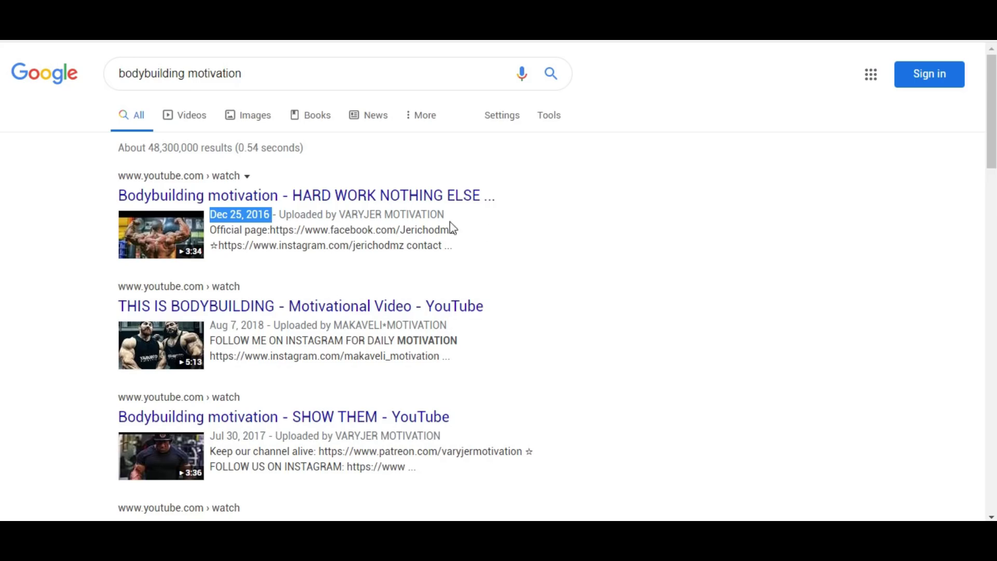
click(551, 245)
scroll(557, 249, down, 3)
scroll(486, 269, down, 20)
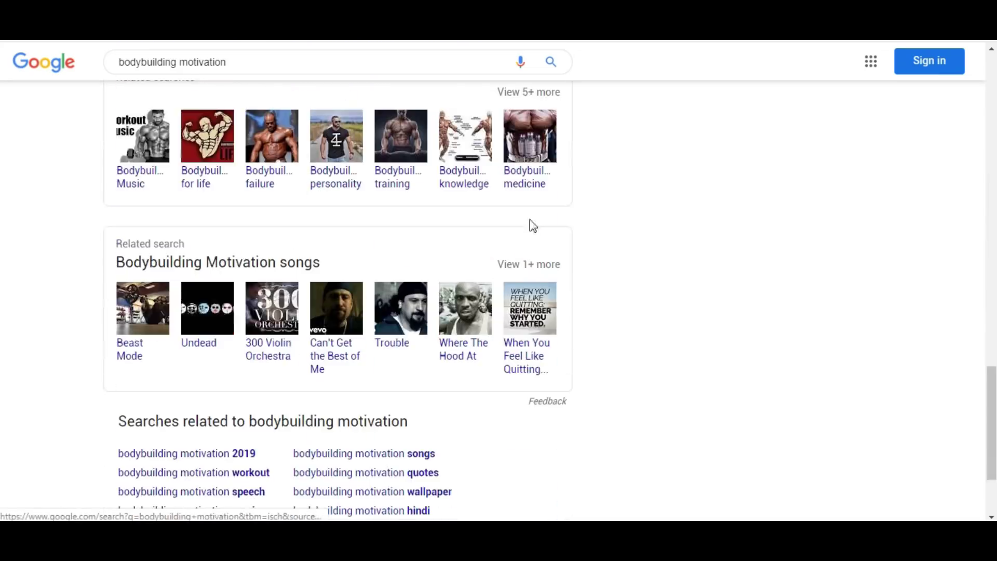
scroll(530, 224, down, 3)
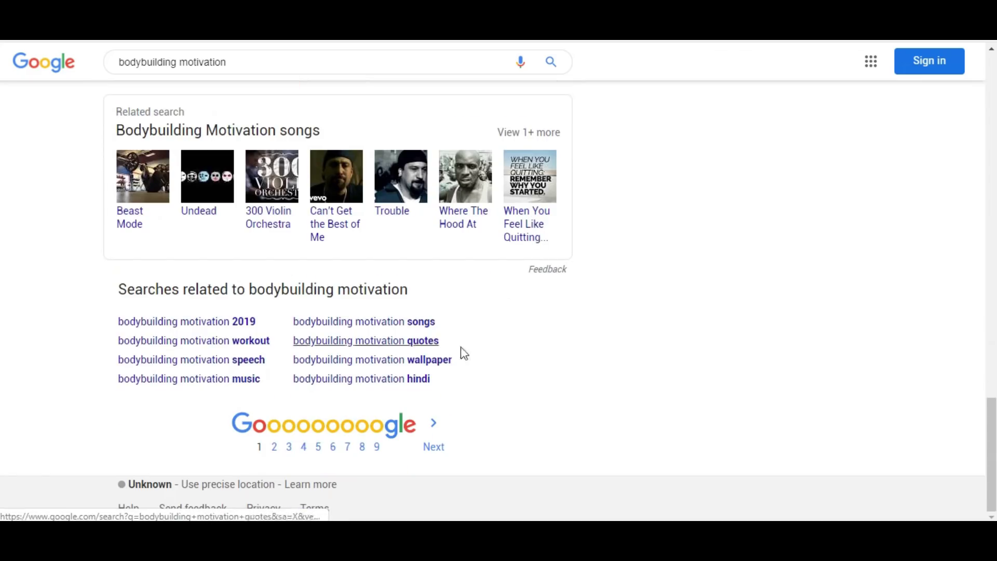
click(277, 446)
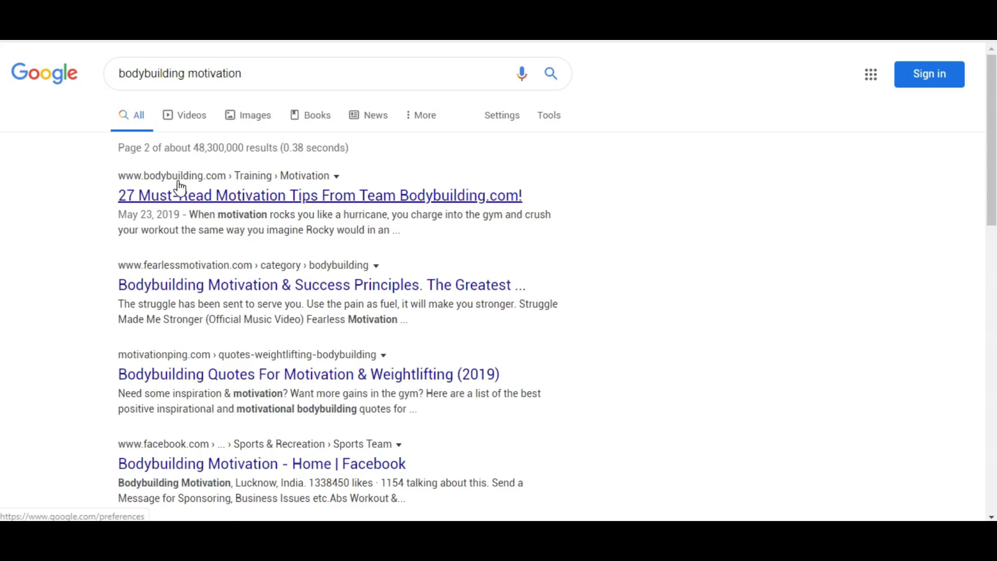
scroll(199, 335, down, 8)
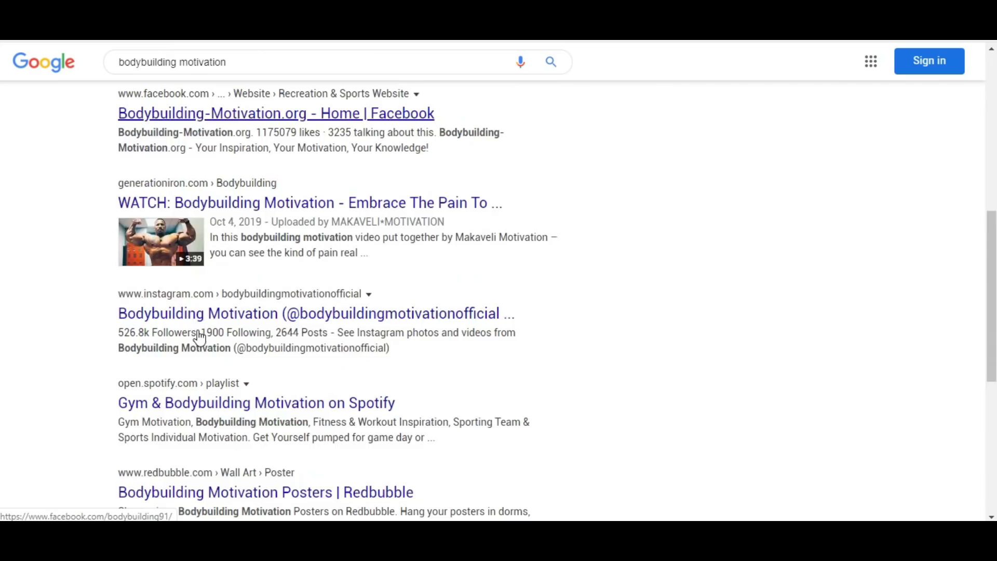
scroll(200, 336, down, 7)
scroll(200, 336, up, 8)
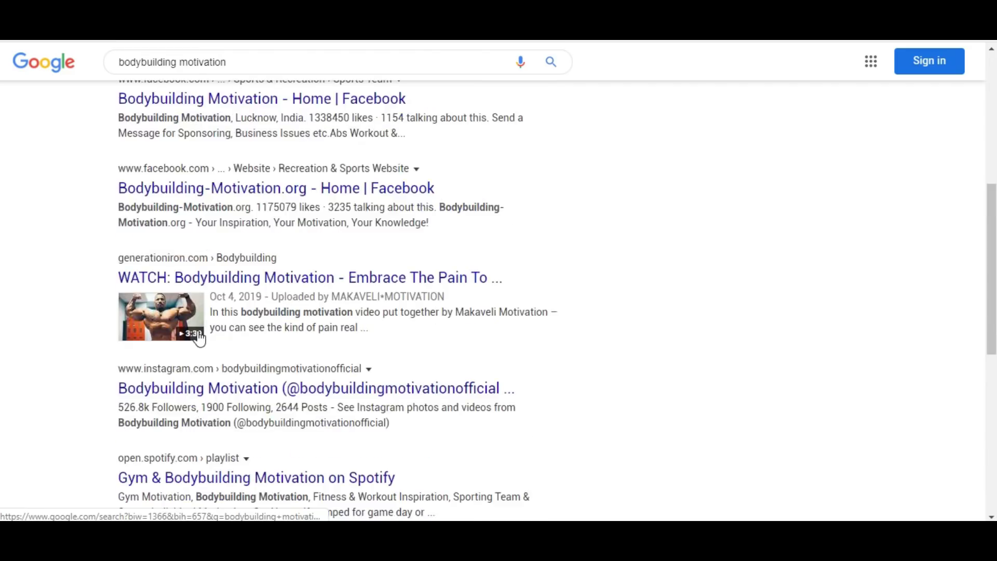
scroll(199, 337, up, 7)
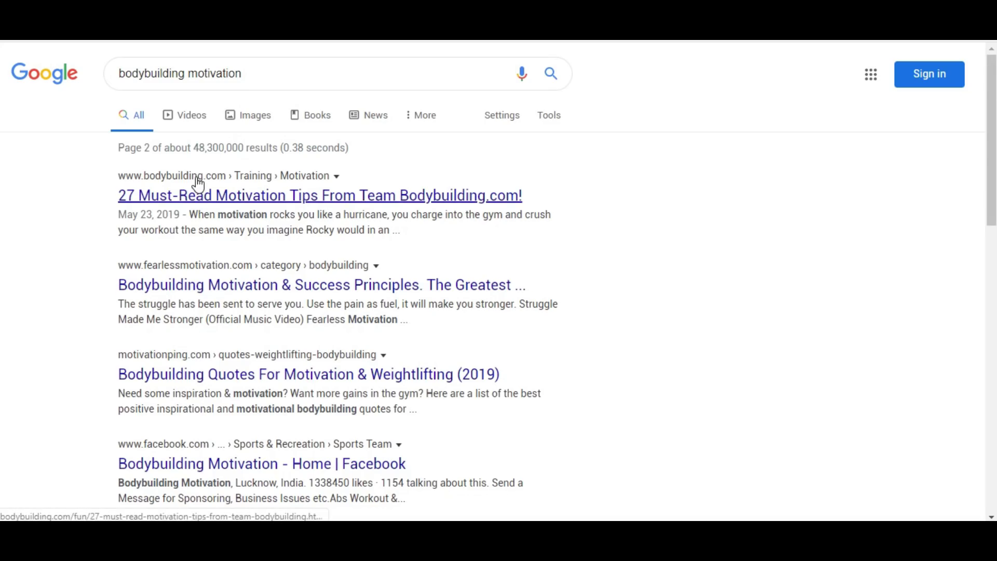
scroll(631, 286, down, 13)
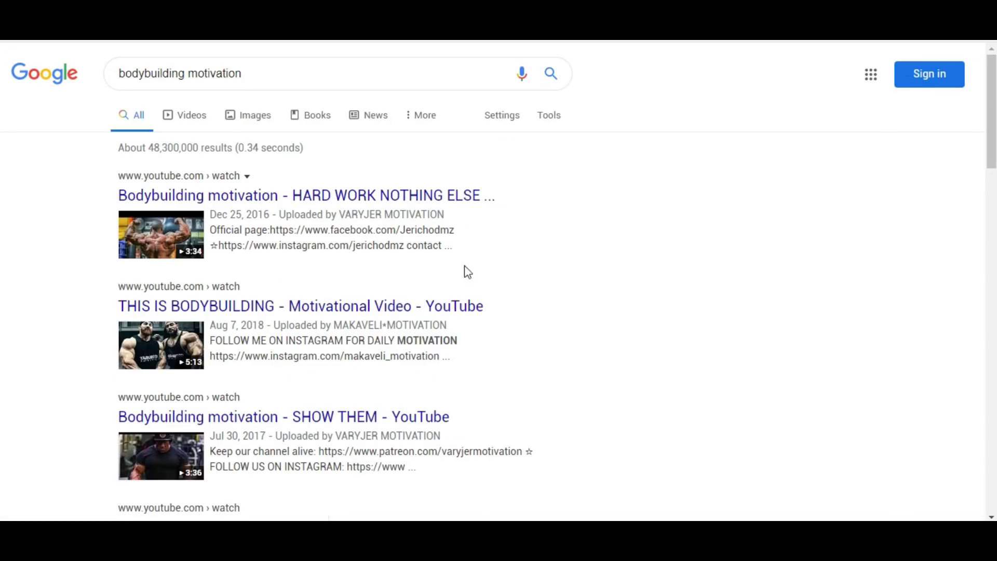
Step: Wrap the query in double quotes and run an exact-phrase search for "bodybuilding motivation"
click(251, 76)
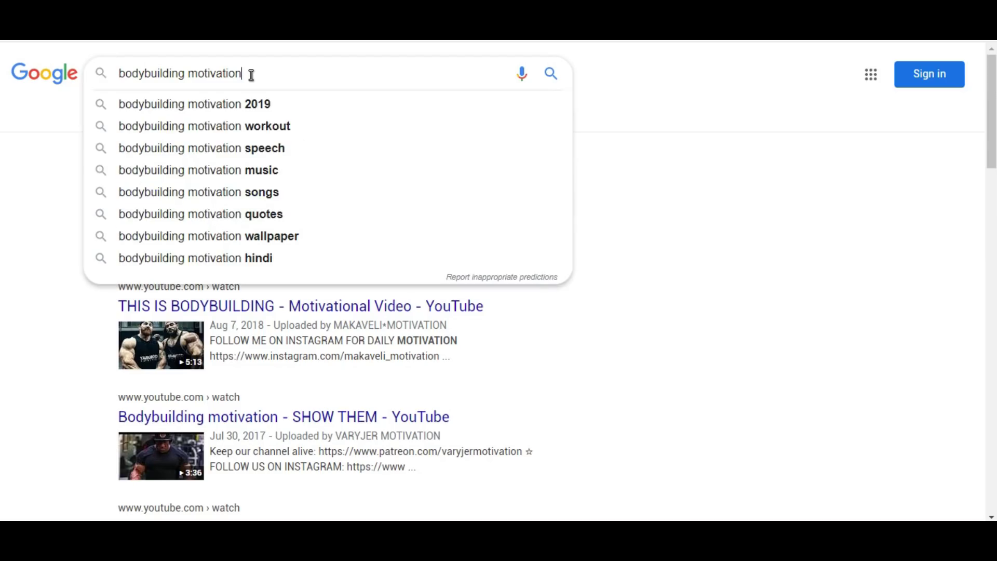
click(711, 157)
click(294, 66)
text(")
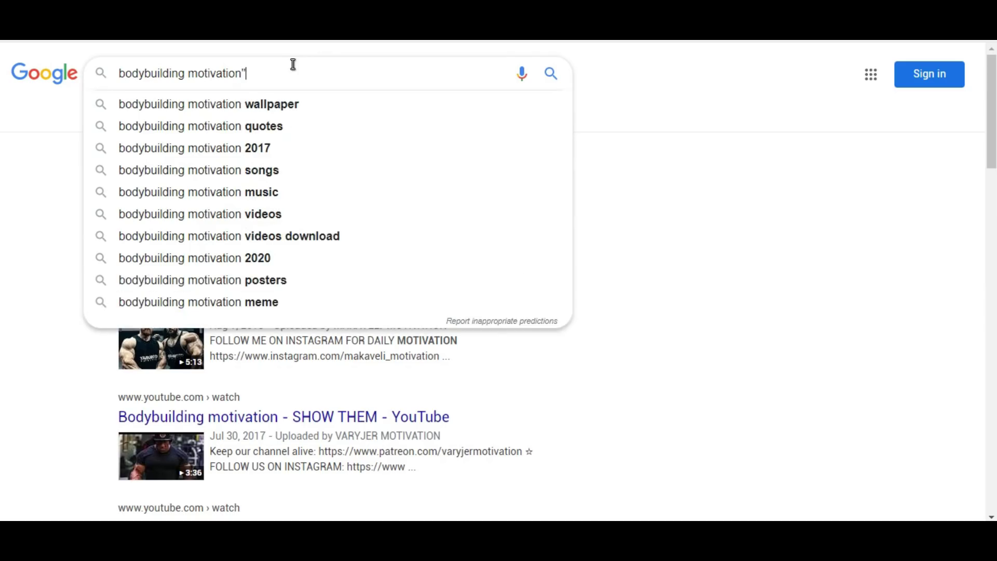
click(119, 73)
text(")
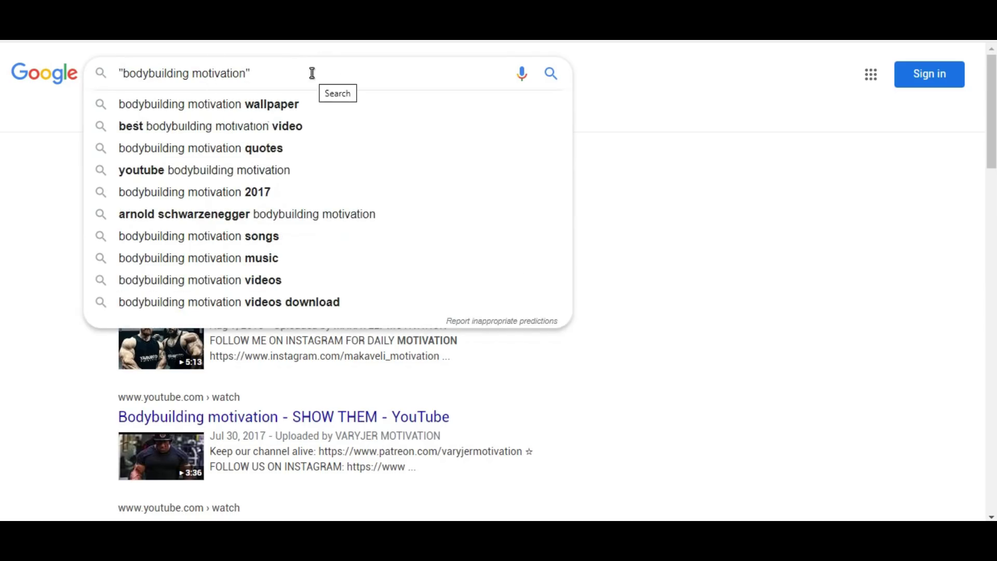
key(Return)
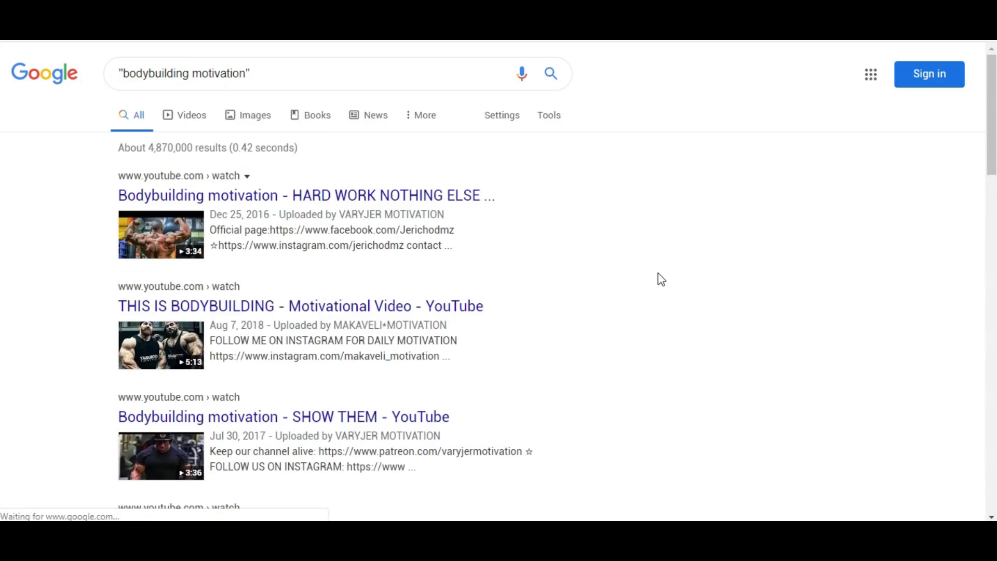
Step: Scroll through the roughly 4,870,000 exact-match results, still led by YouTube videos
scroll(623, 252, down, 3)
scroll(623, 254, down, 15)
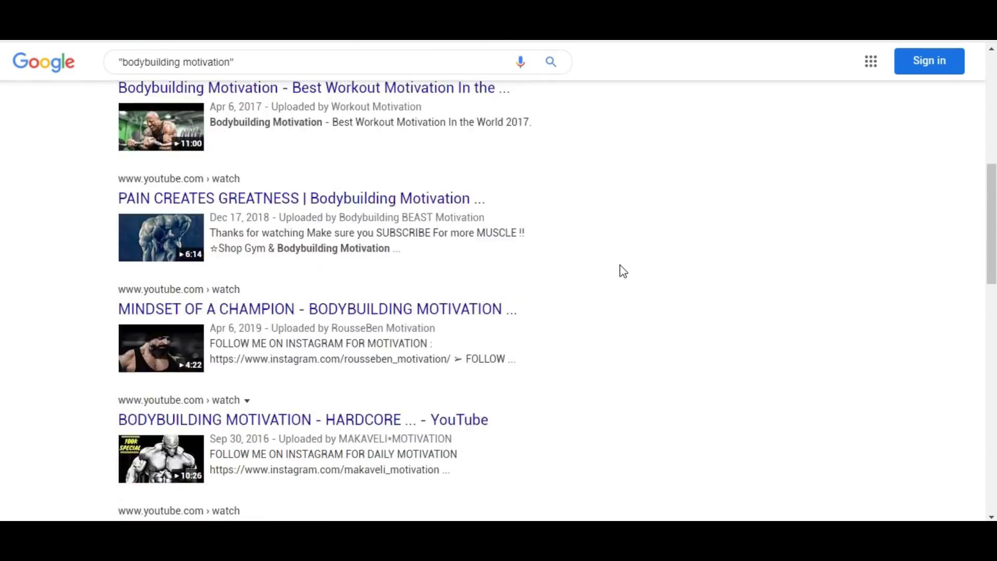
scroll(623, 292, down, 4)
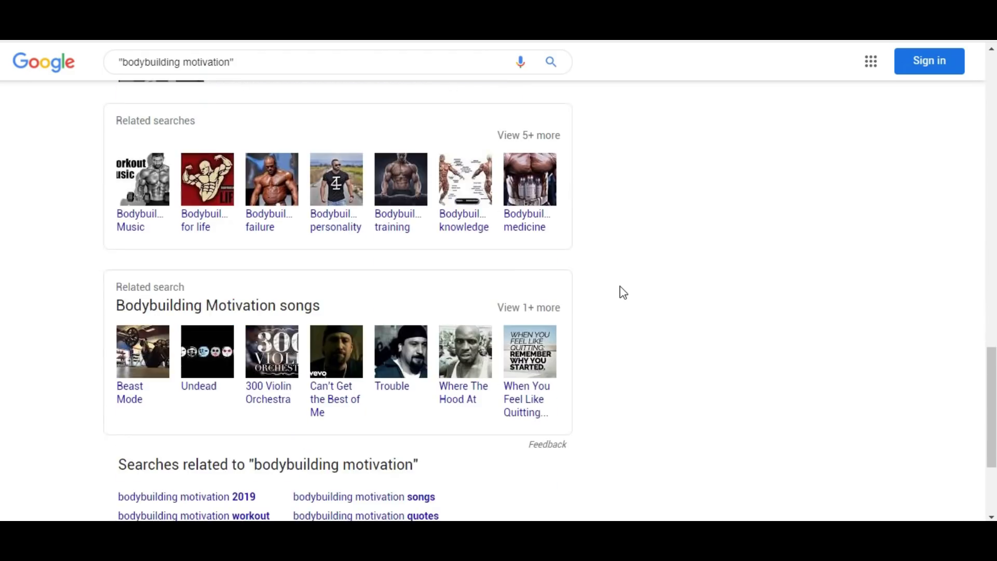
scroll(647, 274, down, 3)
scroll(648, 274, up, 20)
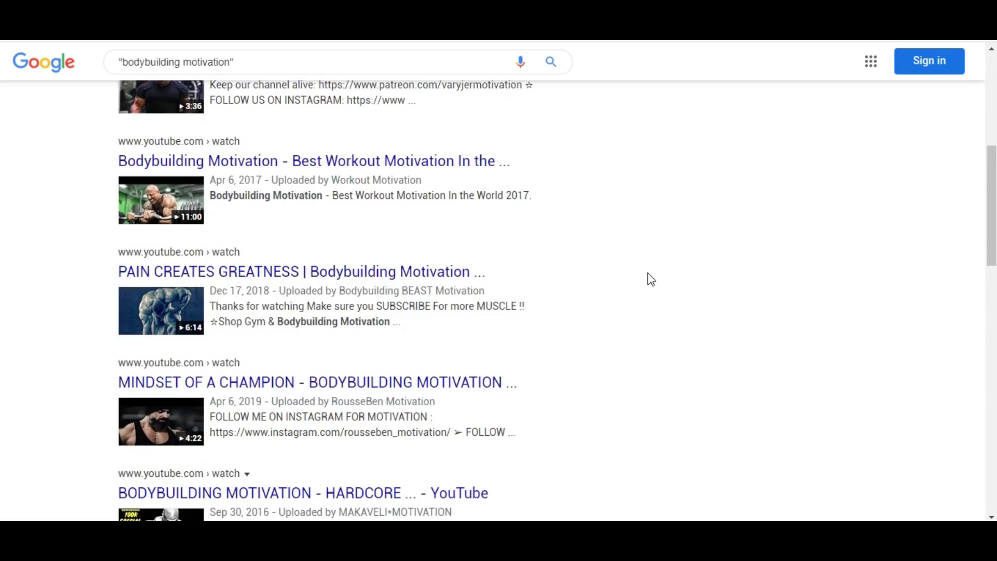
scroll(648, 274, up, 7)
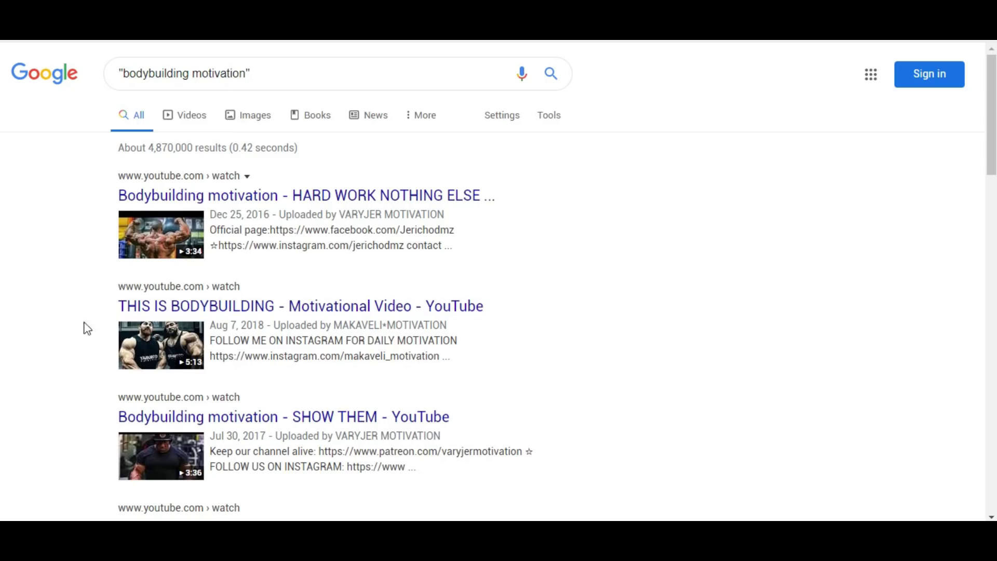
scroll(679, 260, down, 5)
scroll(680, 261, up, 5)
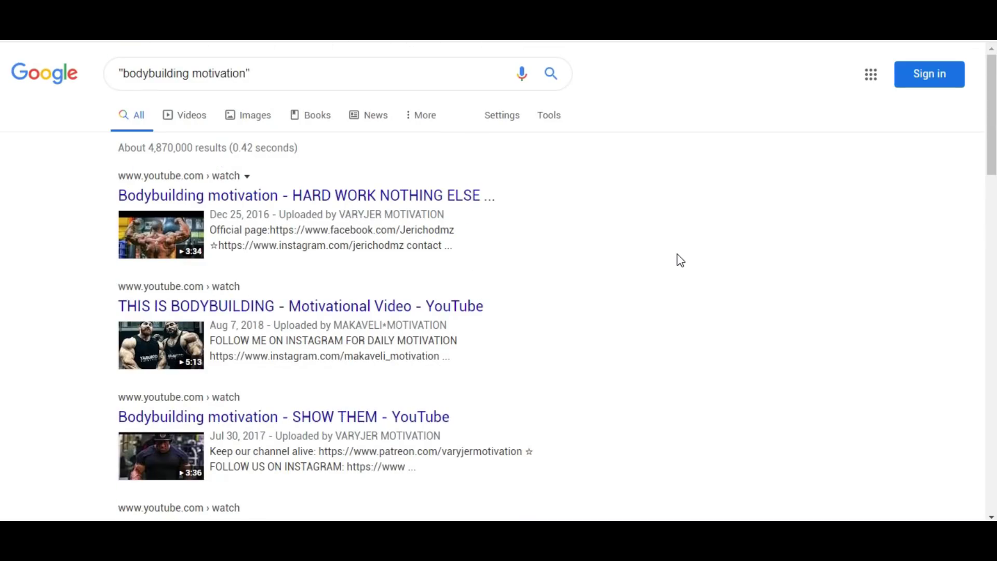